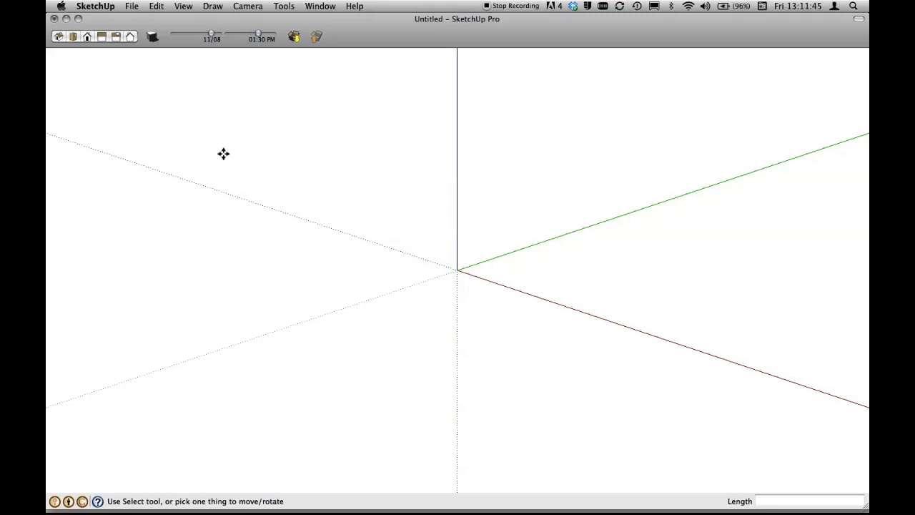
Step: Draw a square base at the origin and push/pull it up into a box about 3.4 m tall
key(r)
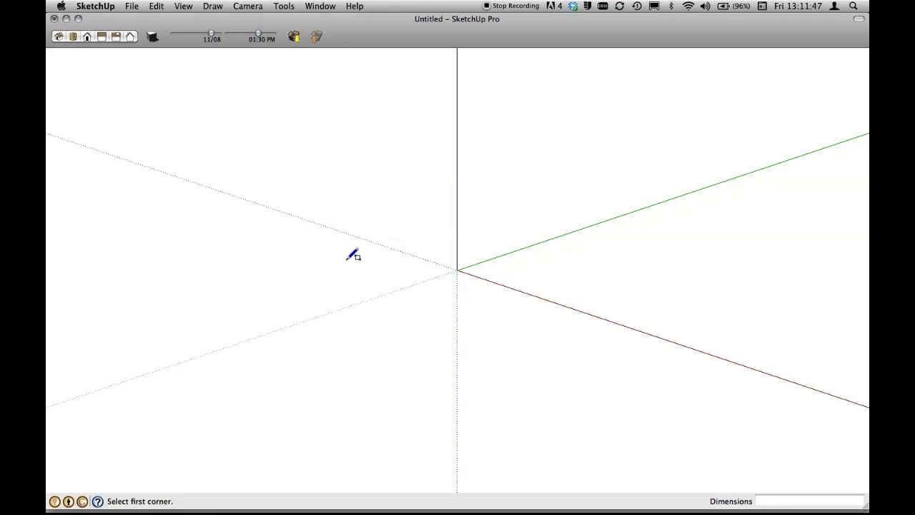
click(347, 259)
click(604, 260)
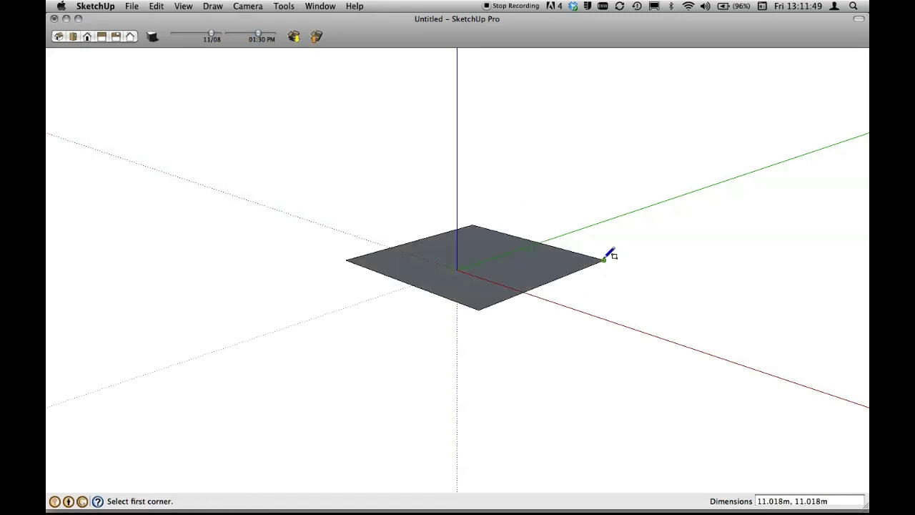
key(p)
drag(547, 268, 545, 199)
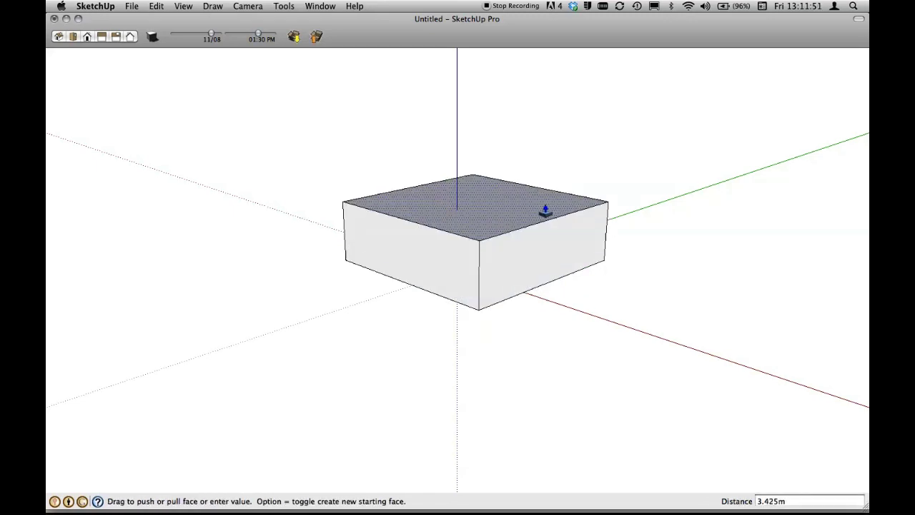
click(545, 199)
key(l)
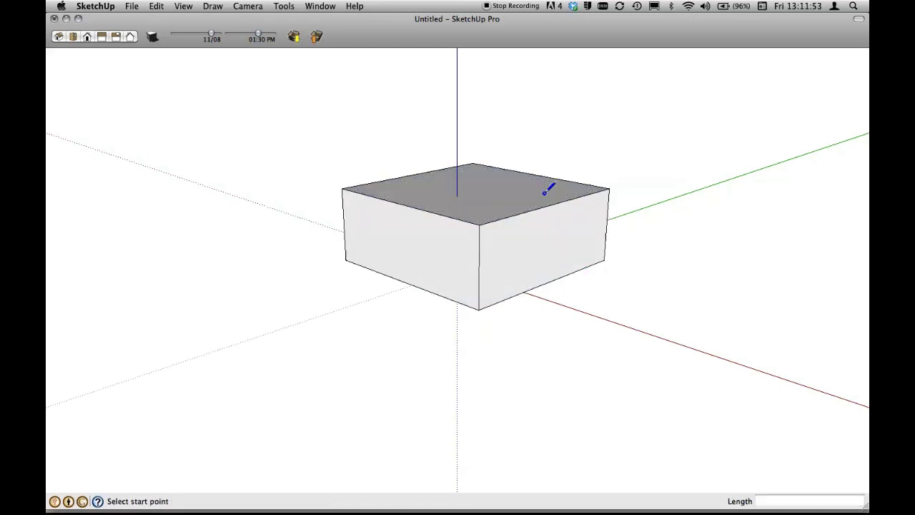
Step: Draw a ridge line between the top-edge midpoints and raise it straight up into a gable roof
click(404, 204)
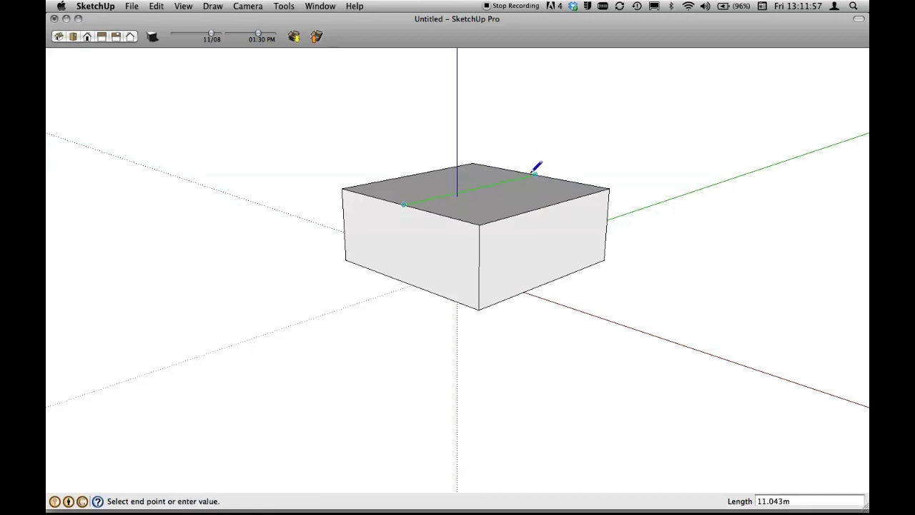
click(535, 173)
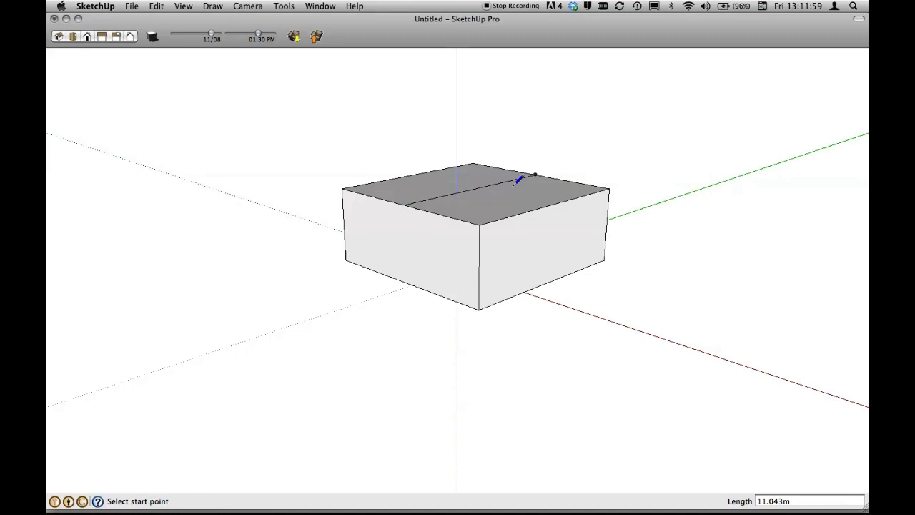
key(m)
click(506, 179)
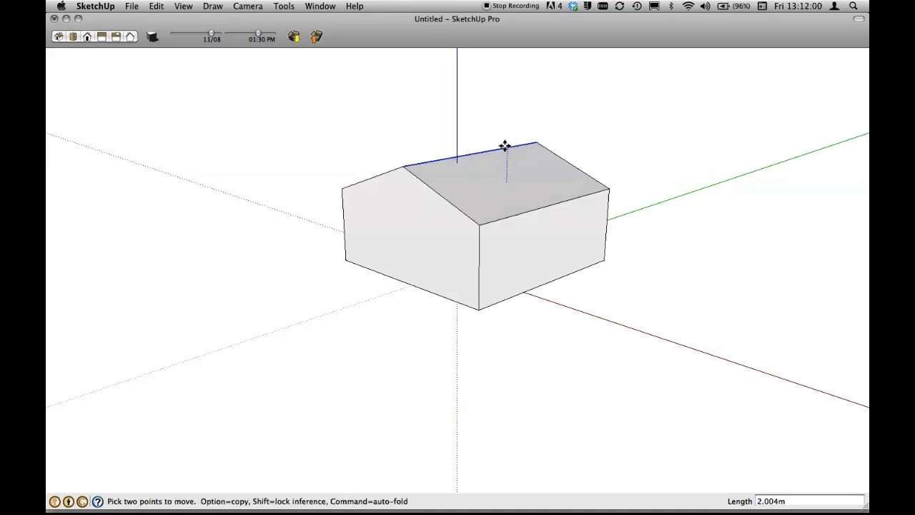
click(507, 109)
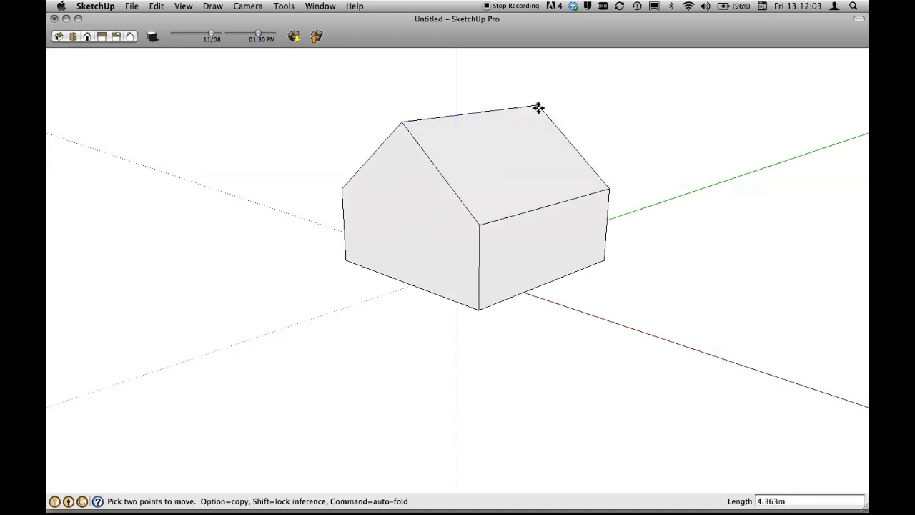
key(ctrl+z)
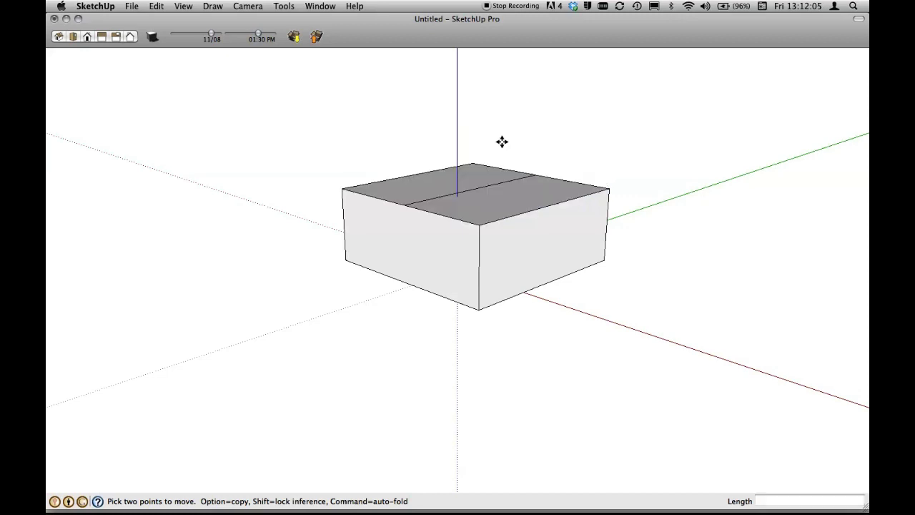
click(498, 188)
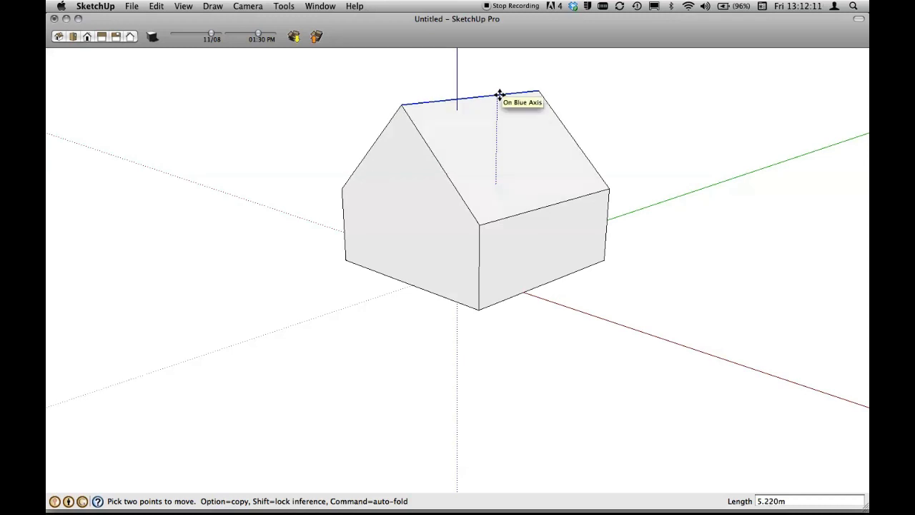
click(499, 94)
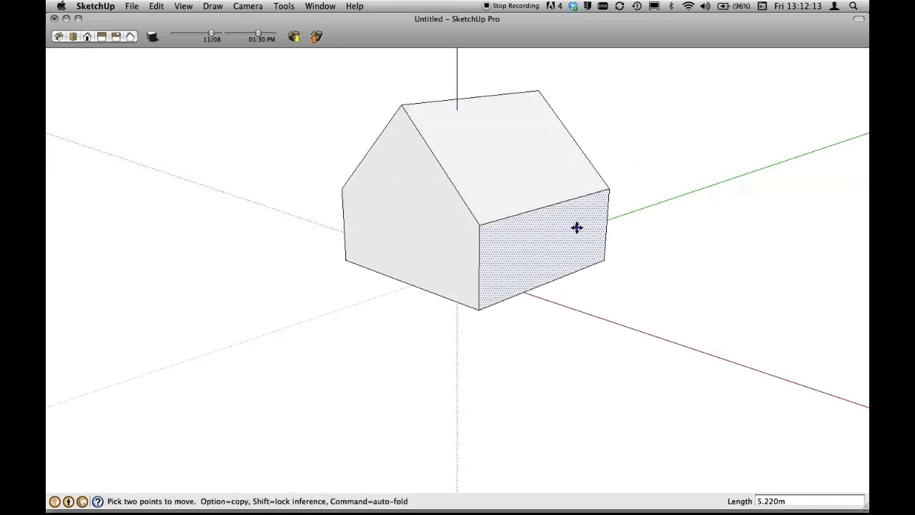
key(r)
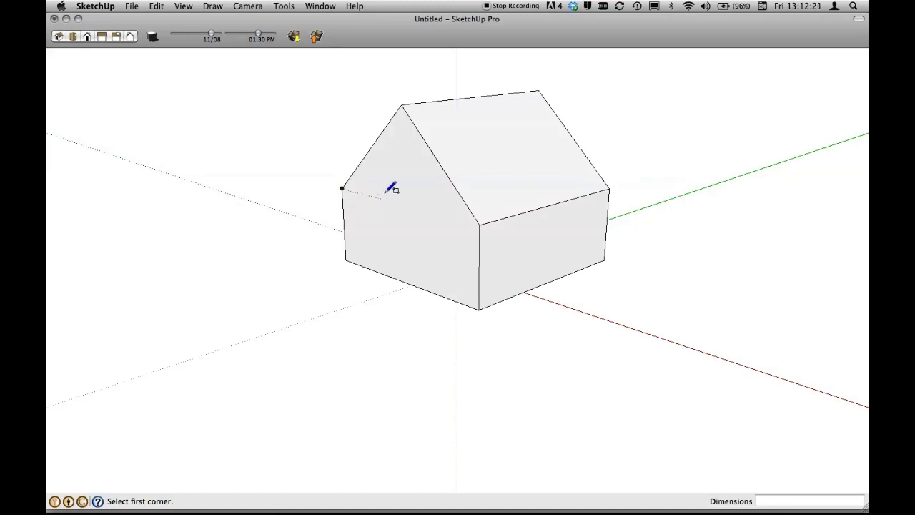
Step: Draw a window rectangle and a door rectangle beside it on the gable wall
click(406, 205)
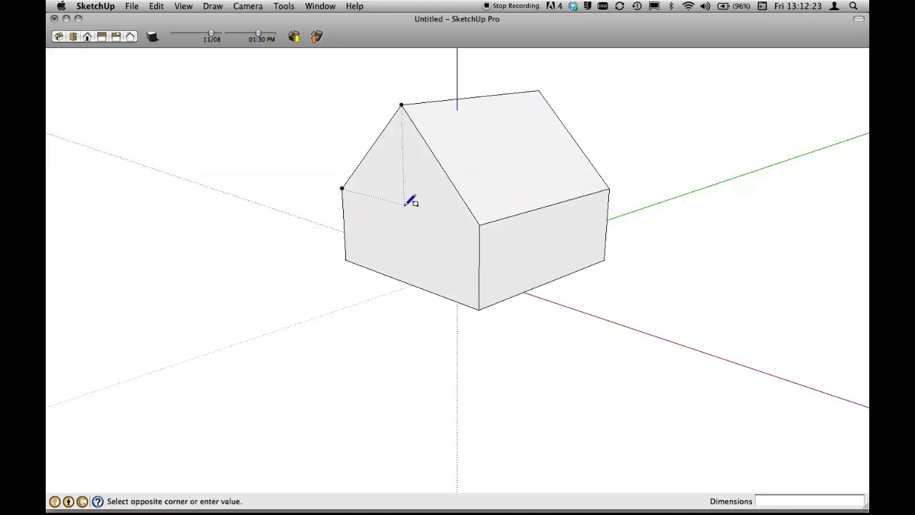
click(373, 254)
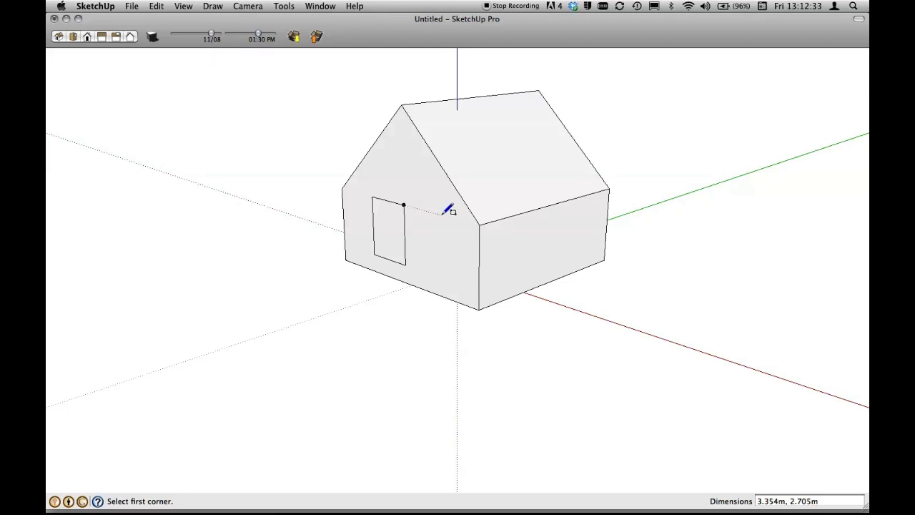
click(441, 213)
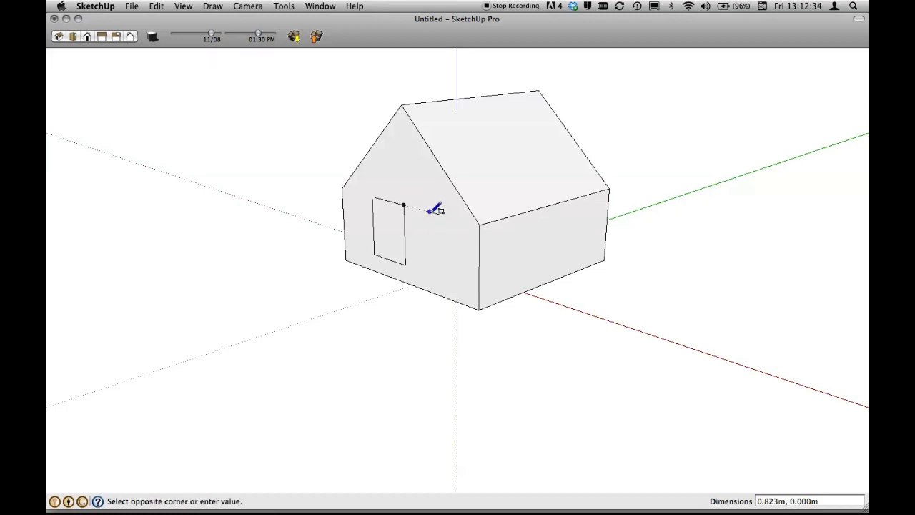
click(423, 288)
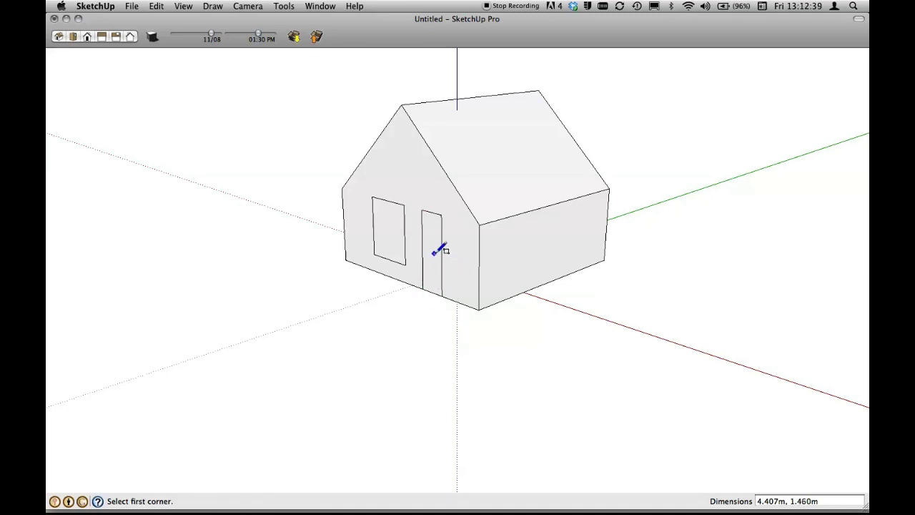
Step: Select the window and door faces together
key(space)
click(384, 231)
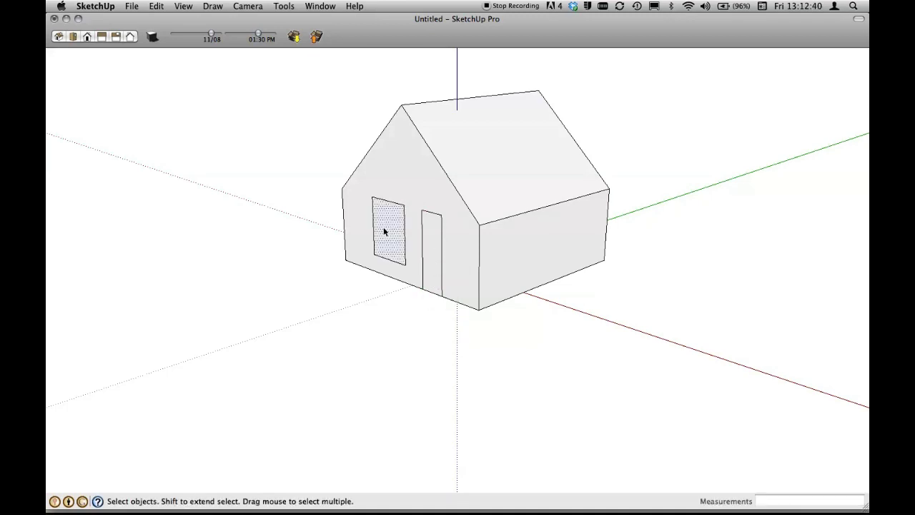
shift+click(428, 242)
Step: Push the door and window faces about 0.497 m into the gable wall
key(p)
click(432, 259)
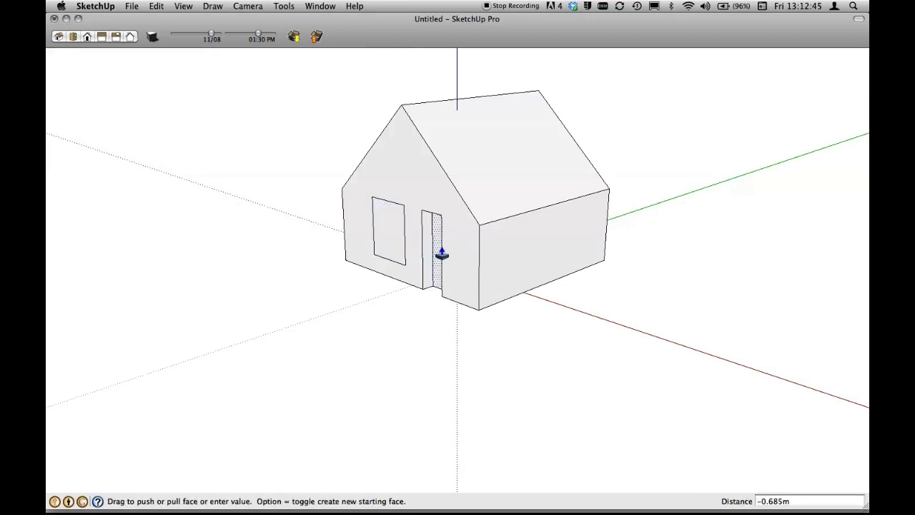
click(435, 255)
click(397, 246)
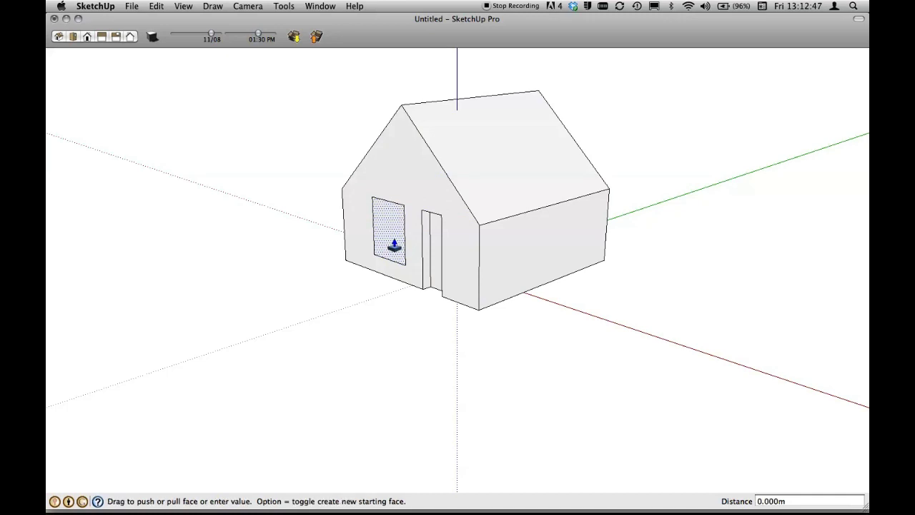
click(399, 242)
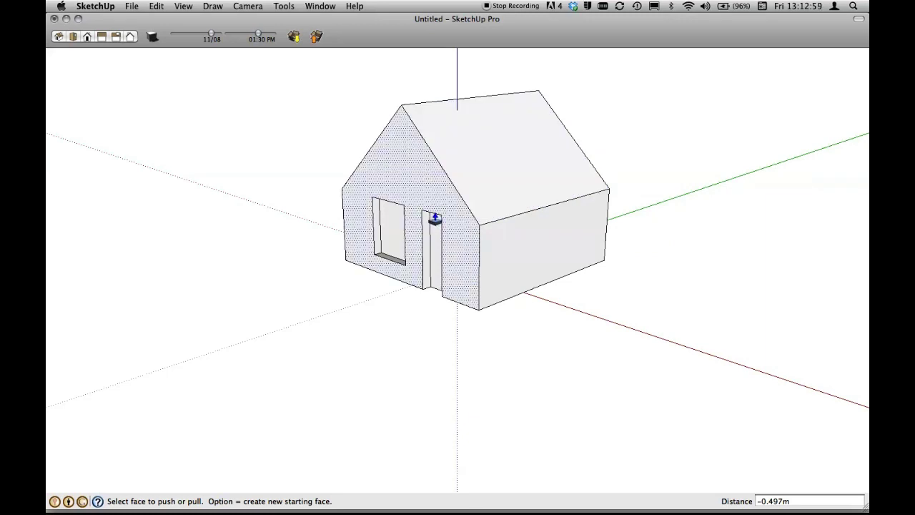
mouse_move(541, 206)
middle_down()
mouse_move(427, 259)
mouse_move(343, 175)
mouse_move(363, 215)
middle_up()
scroll(363, 219, down, 2)
scroll(357, 219, down, 2)
scroll(363, 222, down, 2)
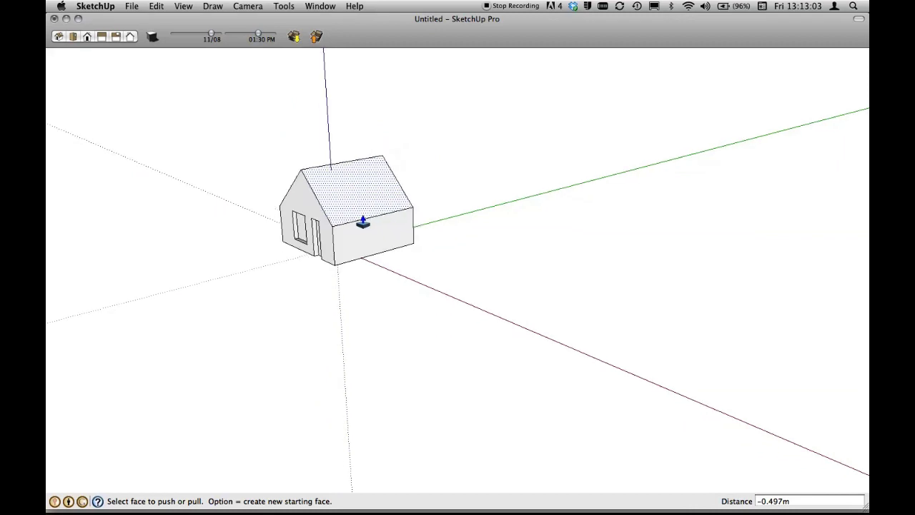
key(space)
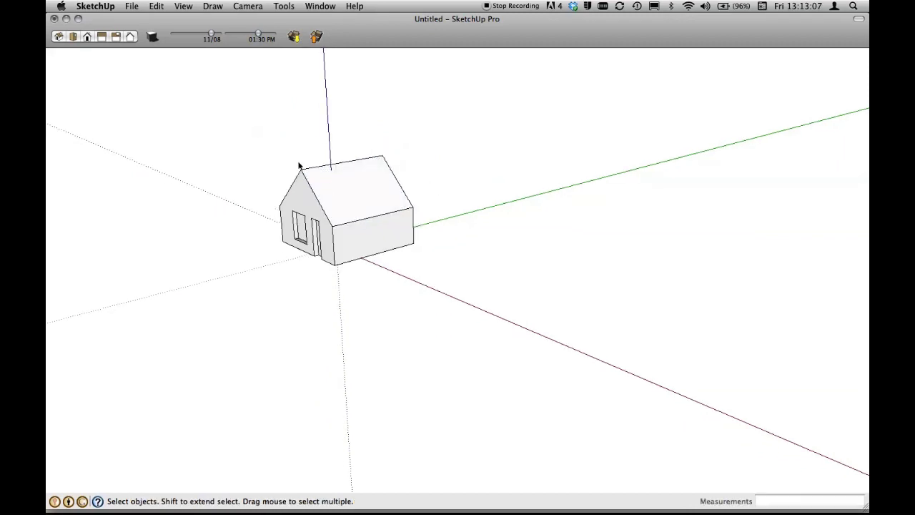
Step: Box-select the whole house and bring up its context menu with Make Component
drag(243, 116, 462, 309)
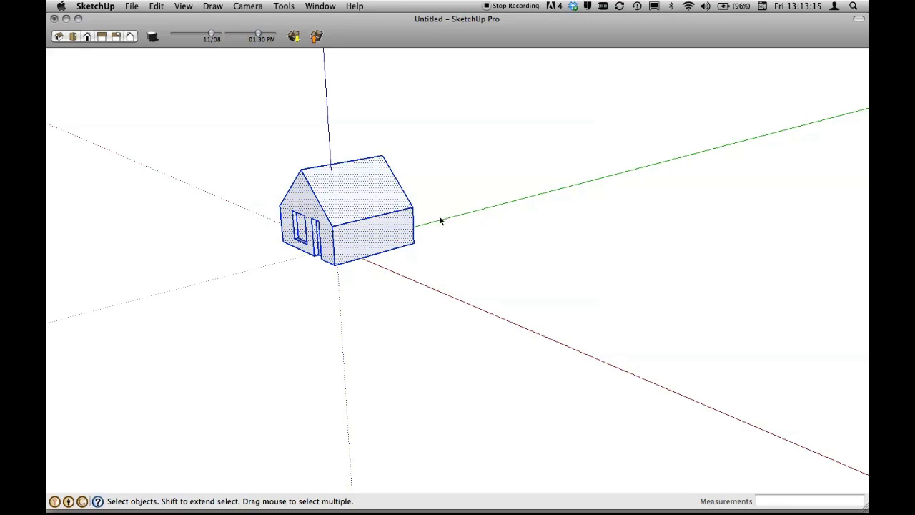
right_click(376, 194)
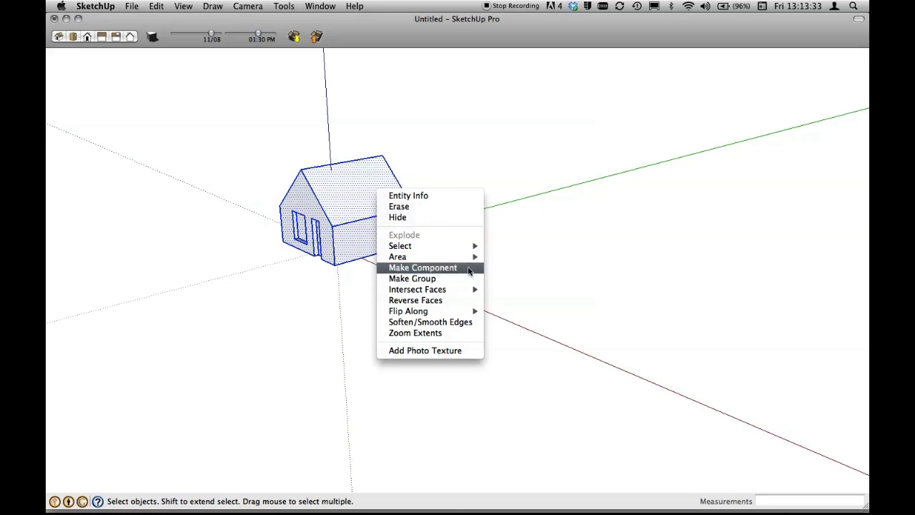
Step: Create a component named Component#1 from the whole house, replacing the selection
click(468, 267)
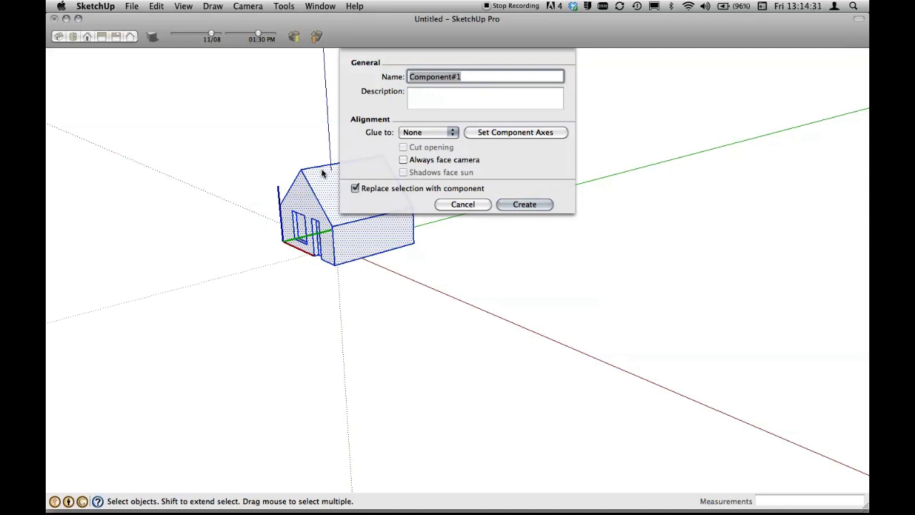
click(527, 205)
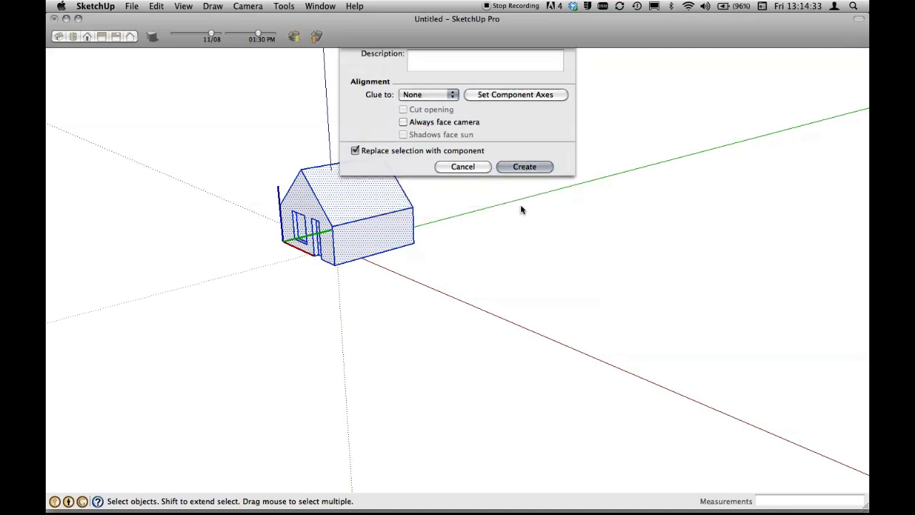
Step: Copy the house from its bottom corner along the red axis and array it 10x
scroll(478, 228, down, 1)
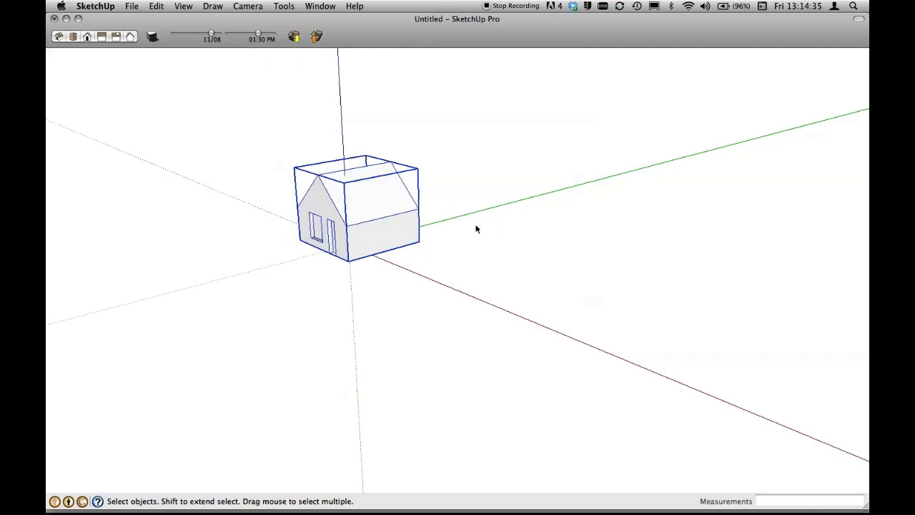
scroll(477, 228, down, 1)
mouse_move(589, 256)
middle_down()
mouse_move(525, 270)
mouse_move(532, 267)
middle_up()
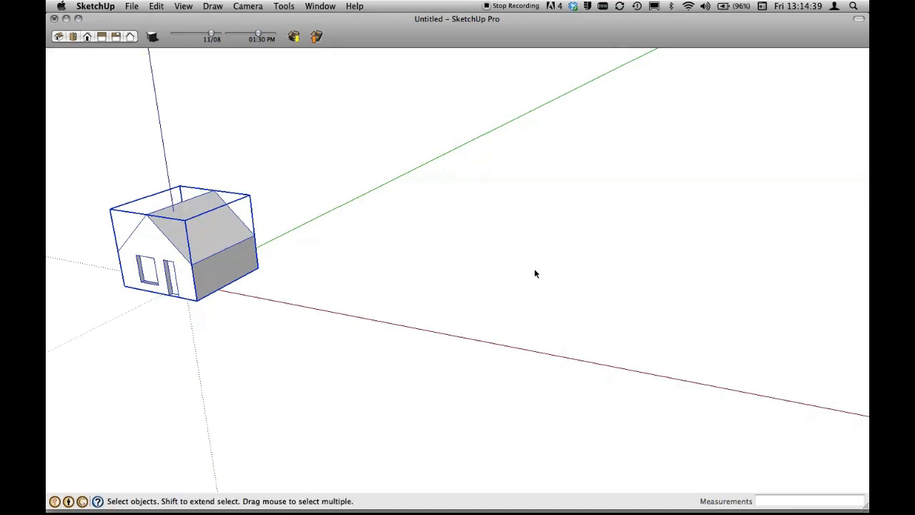
key(m)
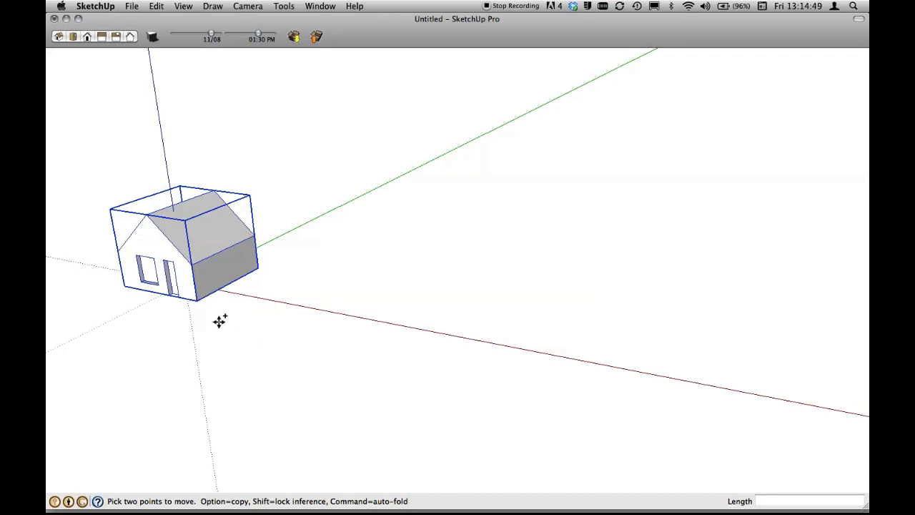
click(198, 301)
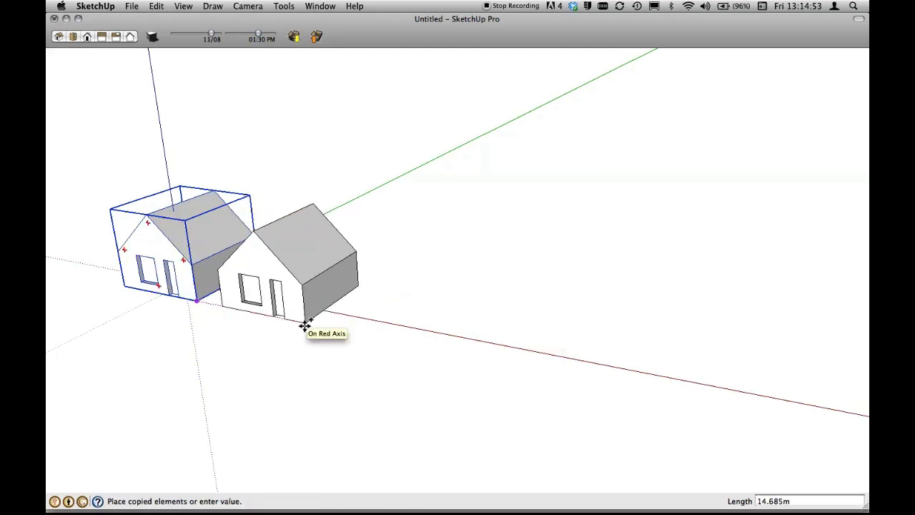
click(304, 325)
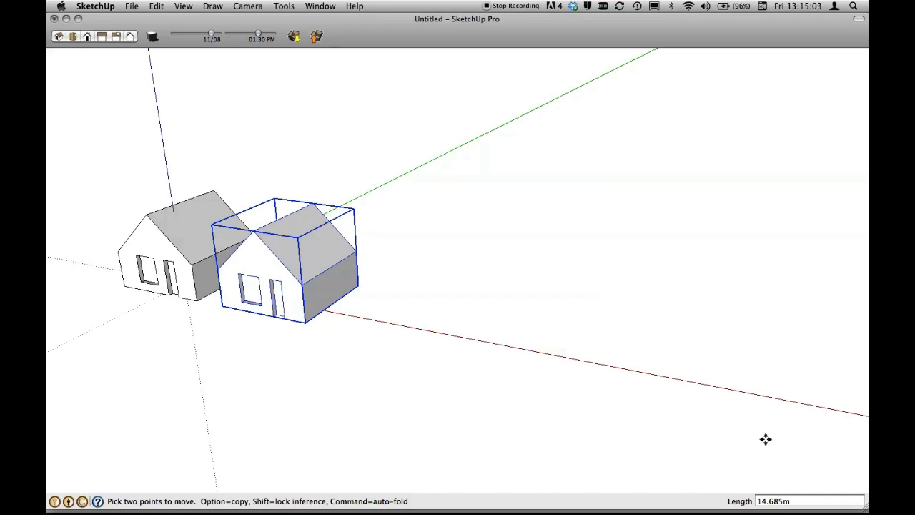
text(10x)
key(Return)
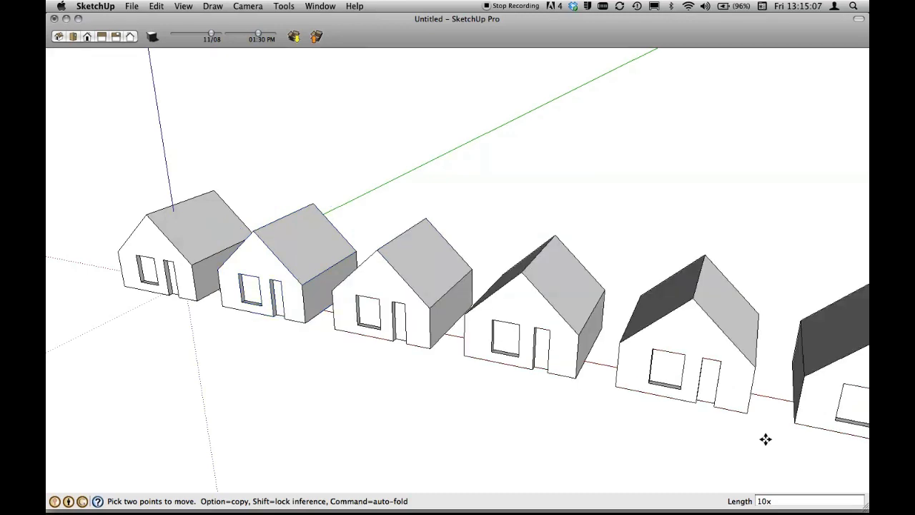
scroll(766, 439, down, 3)
scroll(766, 439, down, 1)
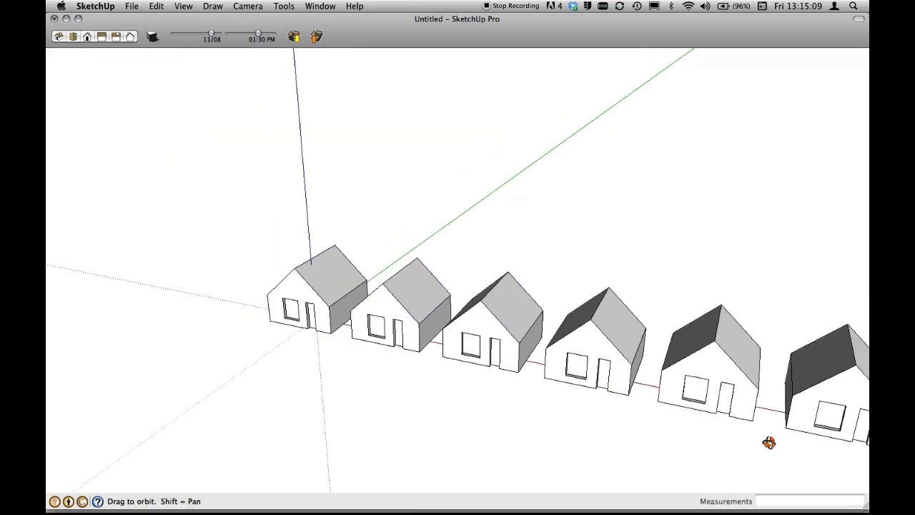
Step: Re-enter the array count, 12x then 20x, to lengthen the row of houses
shift+middle_drag(767, 438, 465, 307)
scroll(436, 312, down, 2)
scroll(436, 312, down, 2)
scroll(436, 312, down, 2)
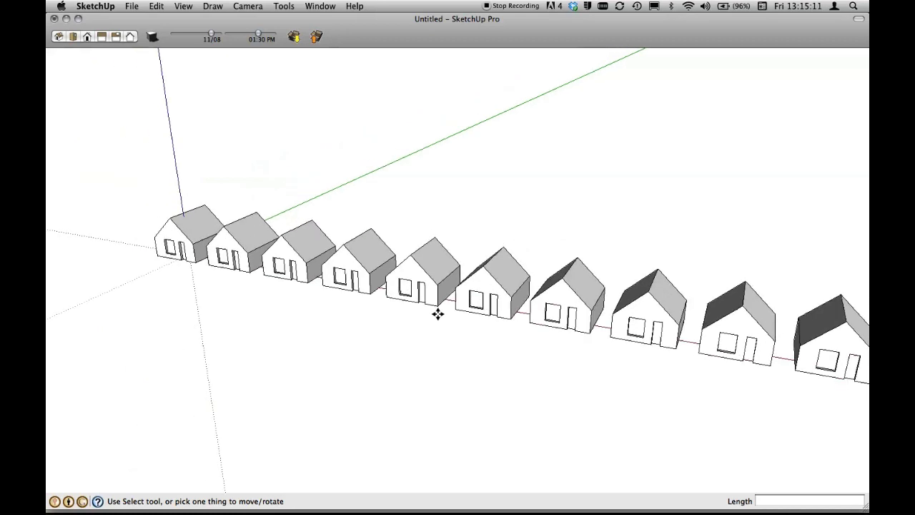
scroll(437, 313, down, 2)
scroll(438, 313, down, 2)
text(12)
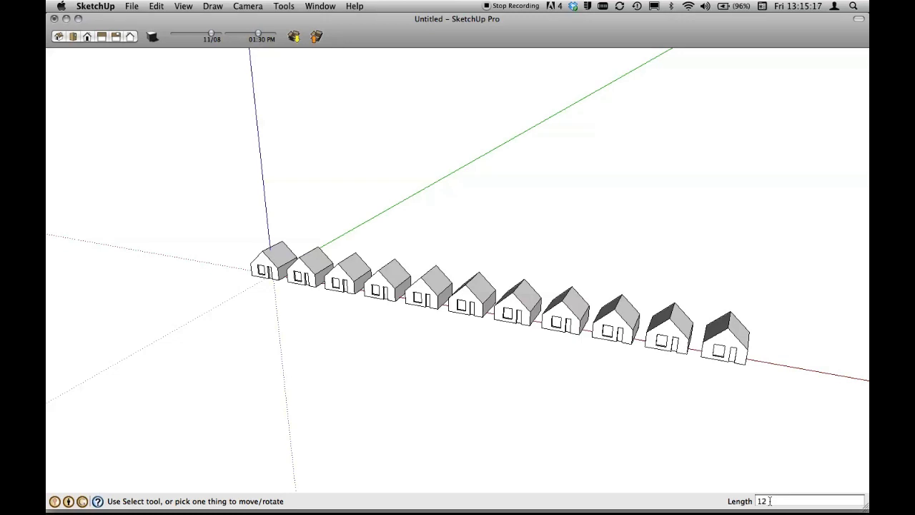
text(x)
key(Return)
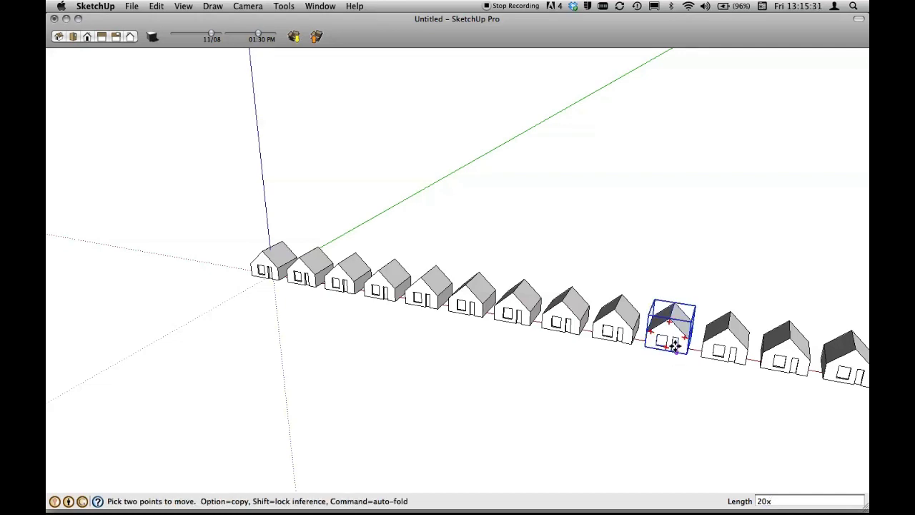
scroll(653, 293, down, 1)
scroll(653, 292, down, 2)
scroll(653, 292, down, 1)
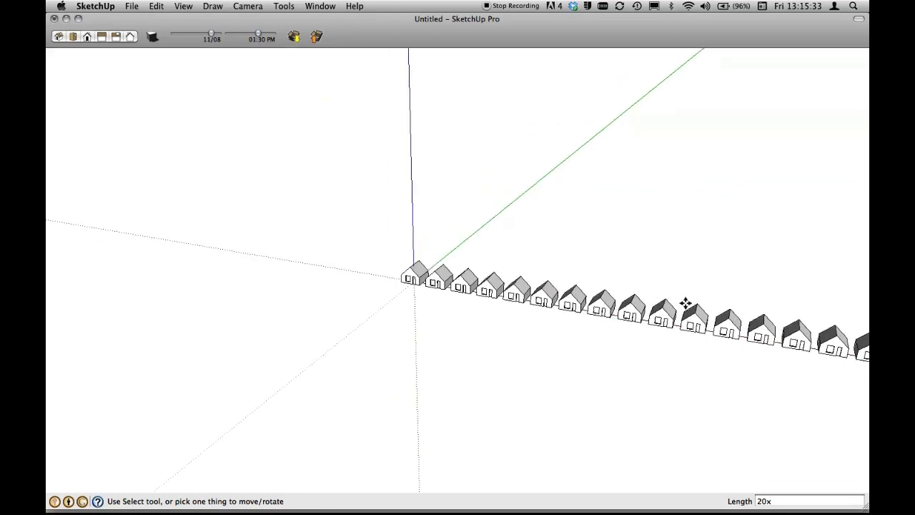
middle_drag(653, 292, 538, 287)
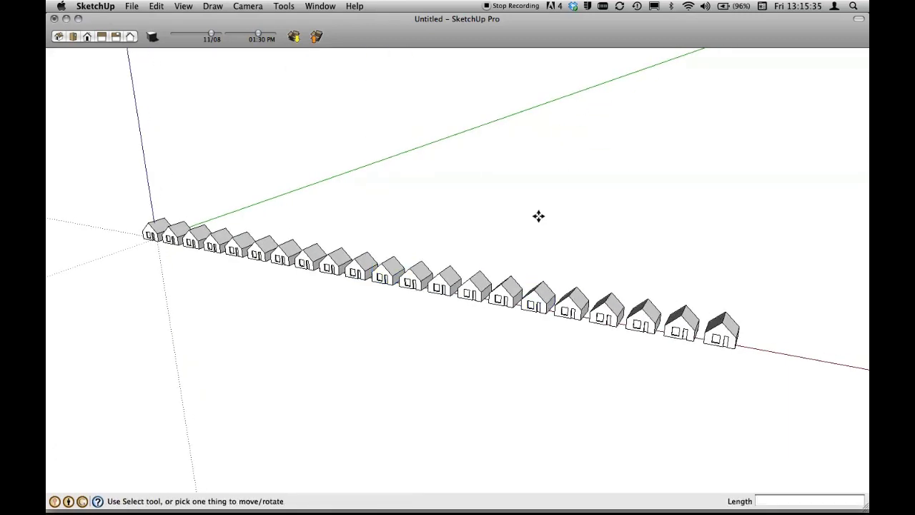
Step: Box-select every house in the row and orbit to look along it
key(space)
drag(120, 198, 805, 394)
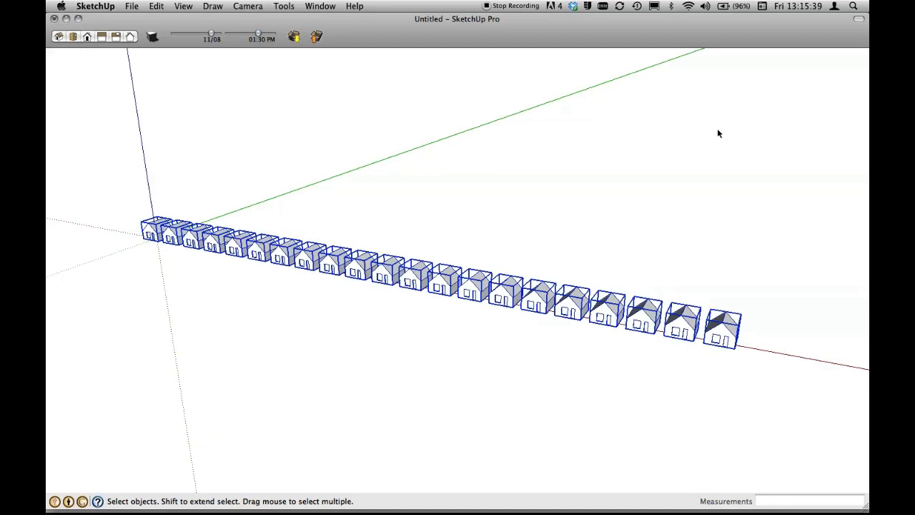
mouse_move(732, 170)
middle_down()
mouse_move(615, 204)
mouse_move(544, 157)
middle_up()
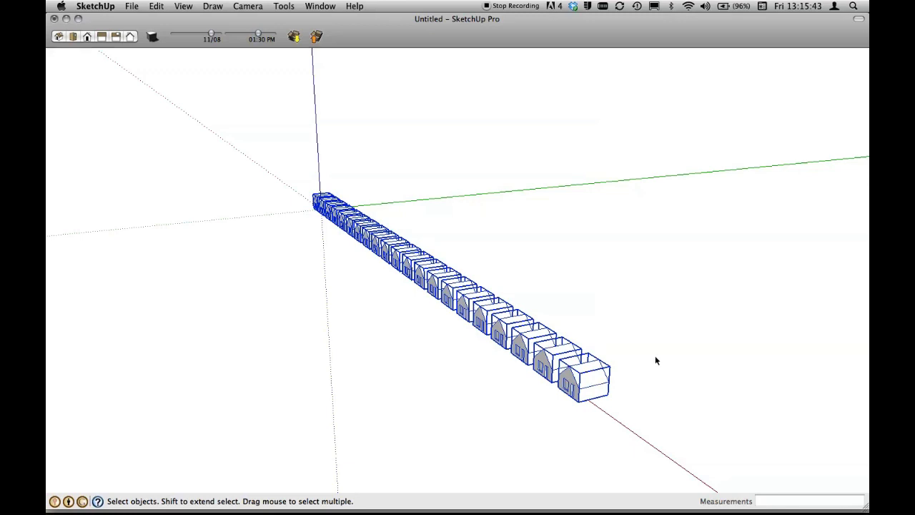
key(m)
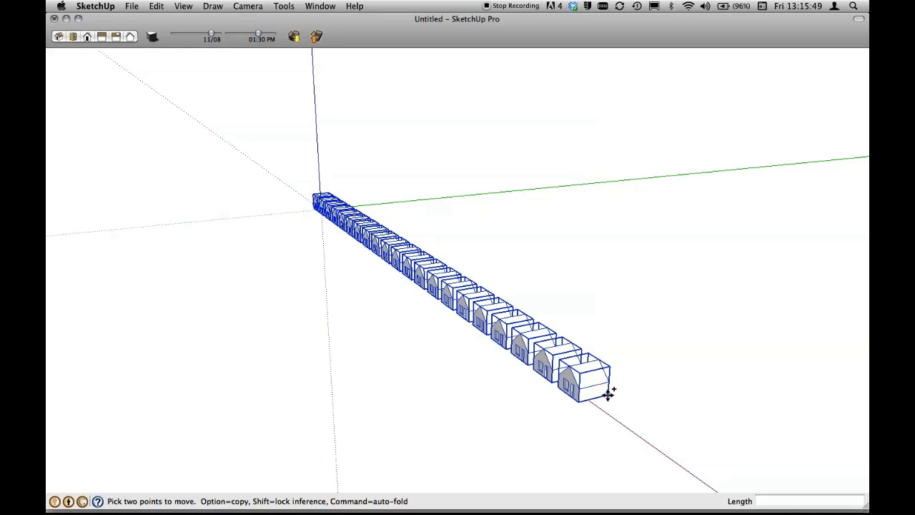
Step: Copy the row from the end house's corner along the green axis, arraying it 20x
click(606, 394)
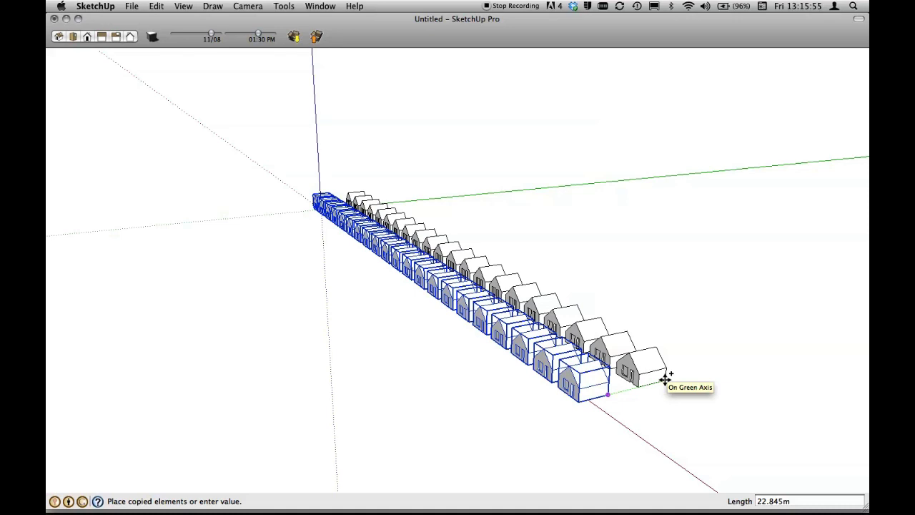
click(665, 377)
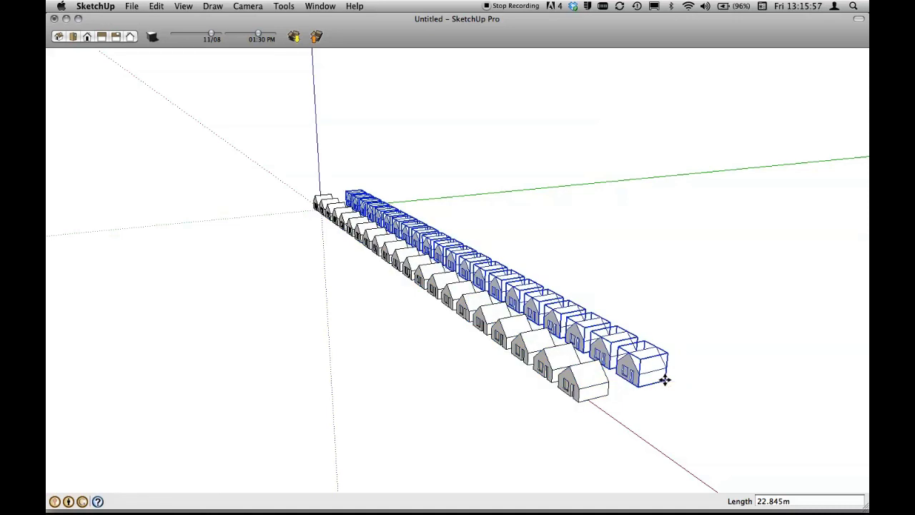
text(20x)
key(Return)
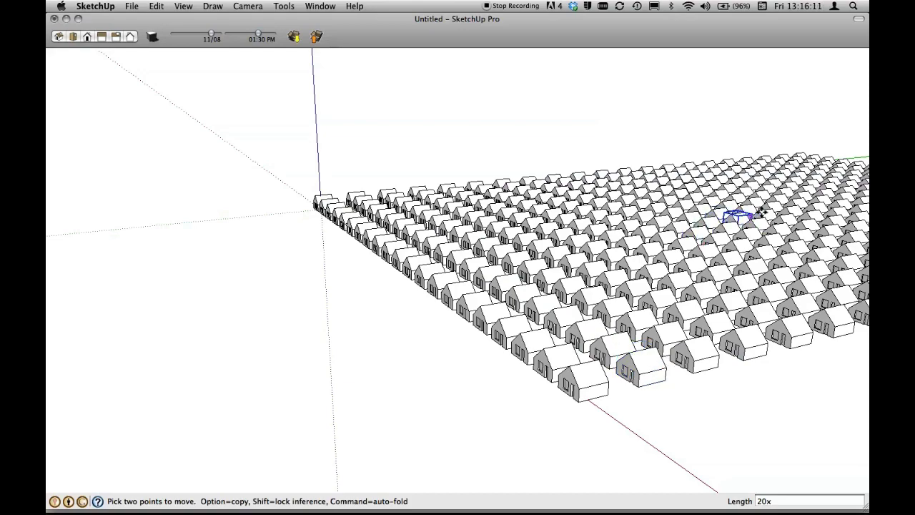
Step: Orbit and zoom in for a low, close view across the house grid
mouse_move(764, 212)
middle_down()
mouse_move(507, 218)
mouse_move(641, 207)
middle_up()
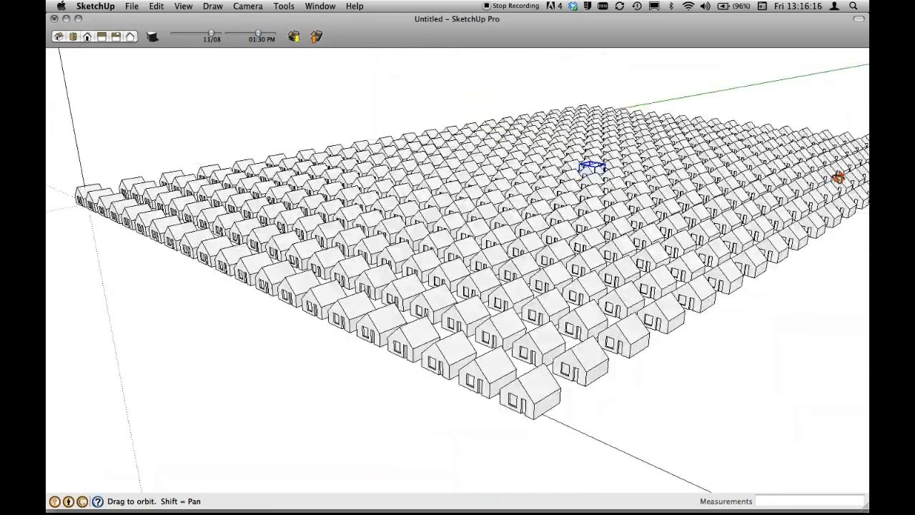
mouse_move(641, 207)
middle_down()
mouse_move(615, 208)
mouse_move(627, 200)
mouse_move(579, 241)
middle_up()
key(q)
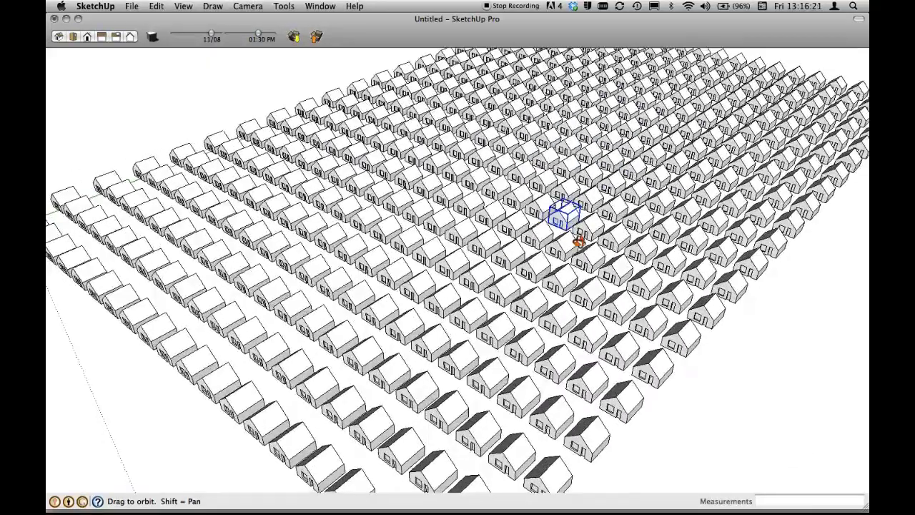
scroll(544, 207, up, 3)
Step: Zoom in and move the selected house back into its spot in the grid
scroll(527, 180, up, 3)
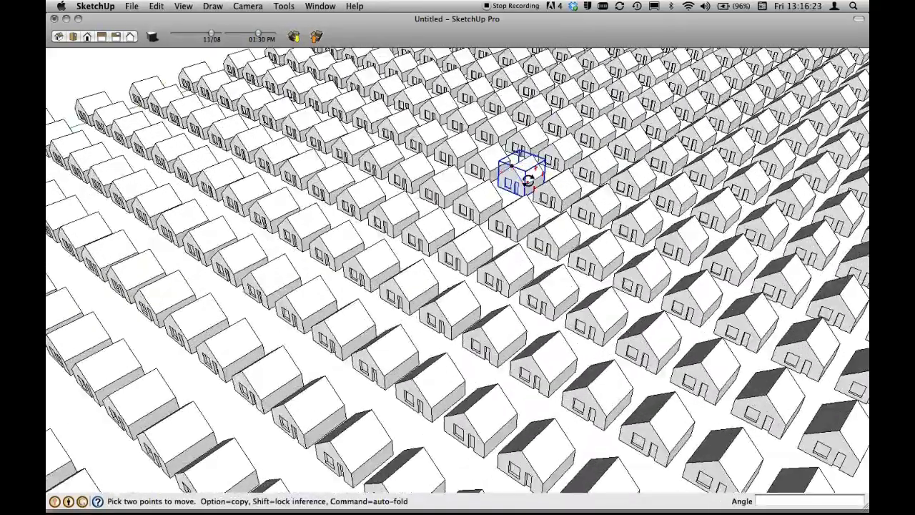
scroll(528, 180, up, 3)
scroll(528, 186, up, 3)
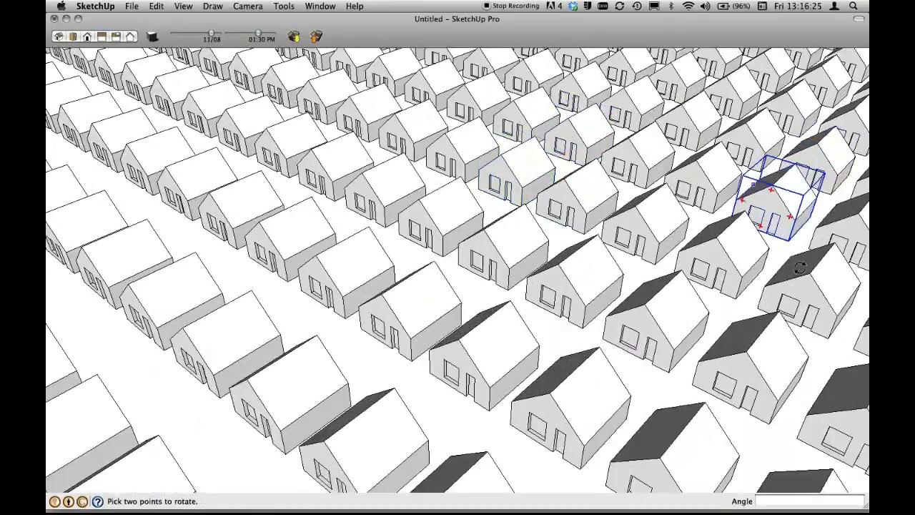
key(m)
click(775, 207)
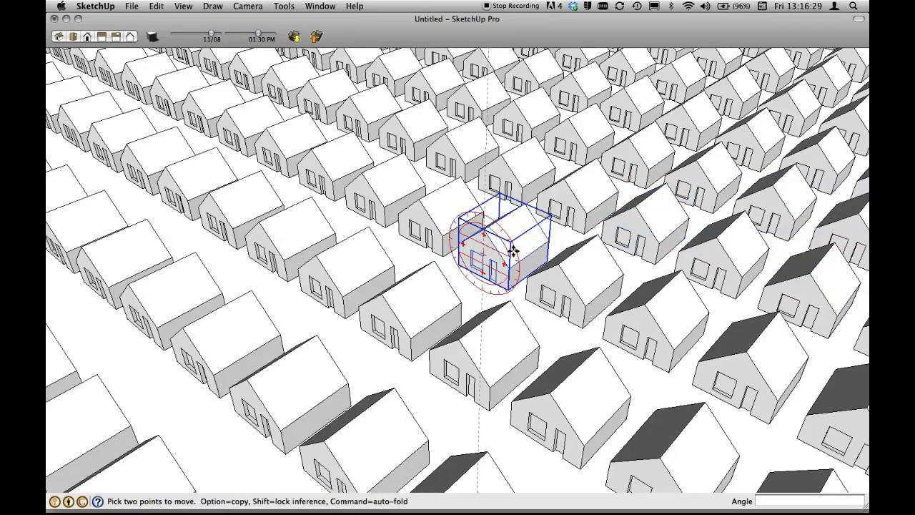
click(511, 250)
click(549, 257)
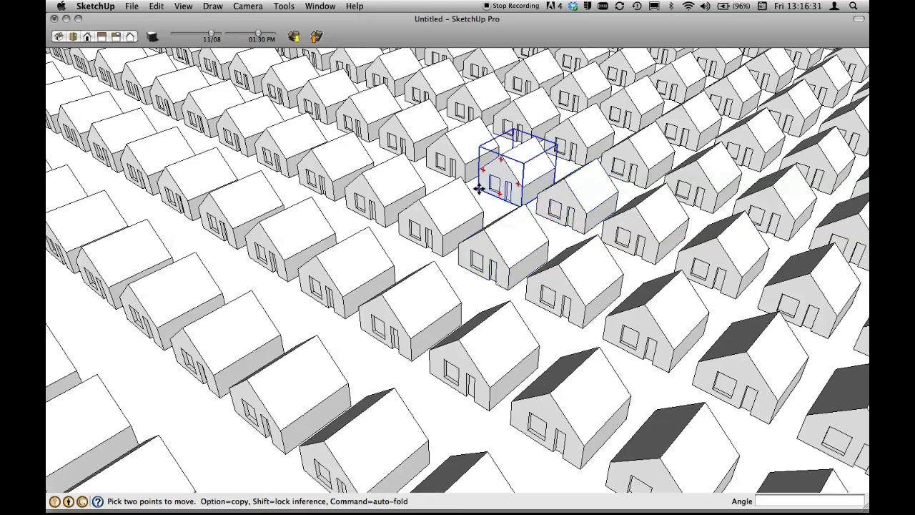
mouse_move(479, 188)
middle_down()
mouse_move(521, 214)
mouse_move(521, 202)
middle_up()
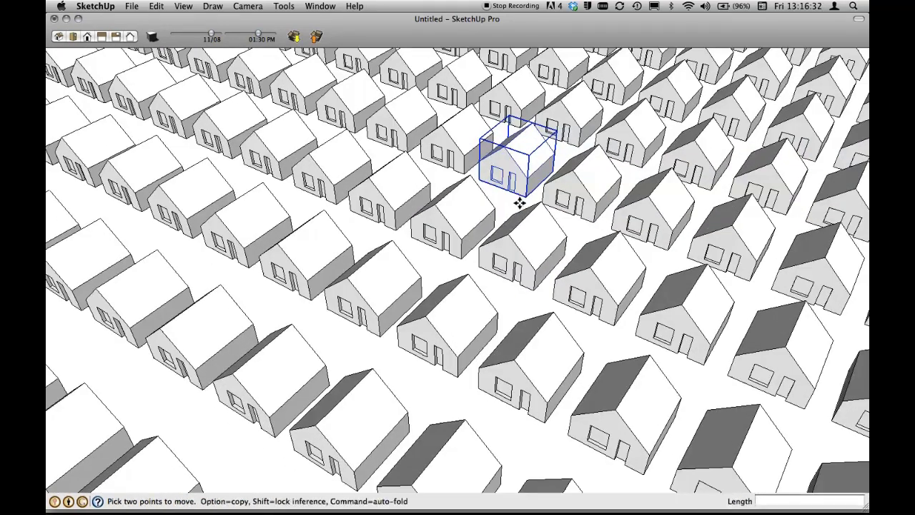
click(519, 139)
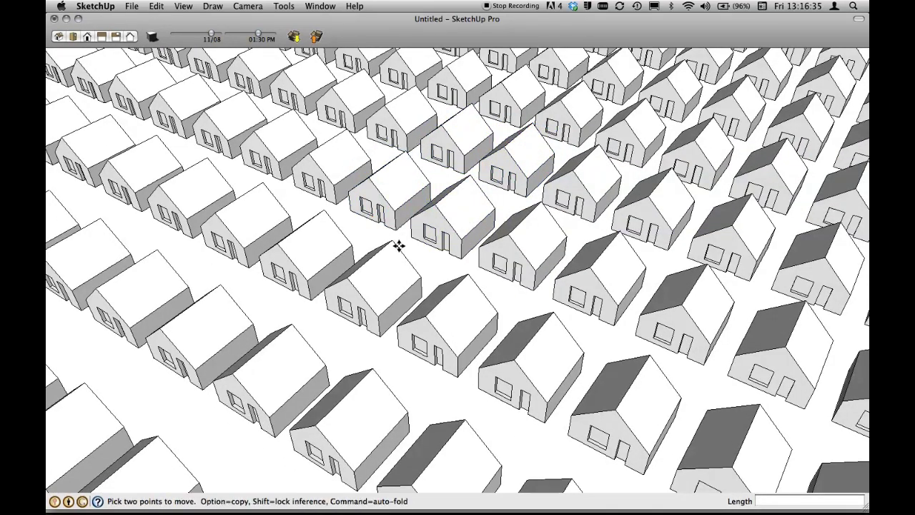
Step: Open one house component for editing and select its roof ridge edge
key(space)
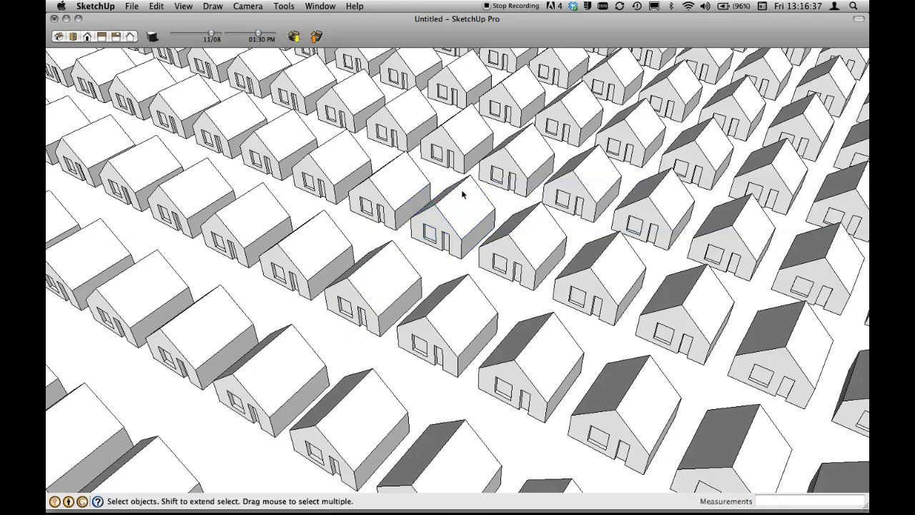
click(455, 191)
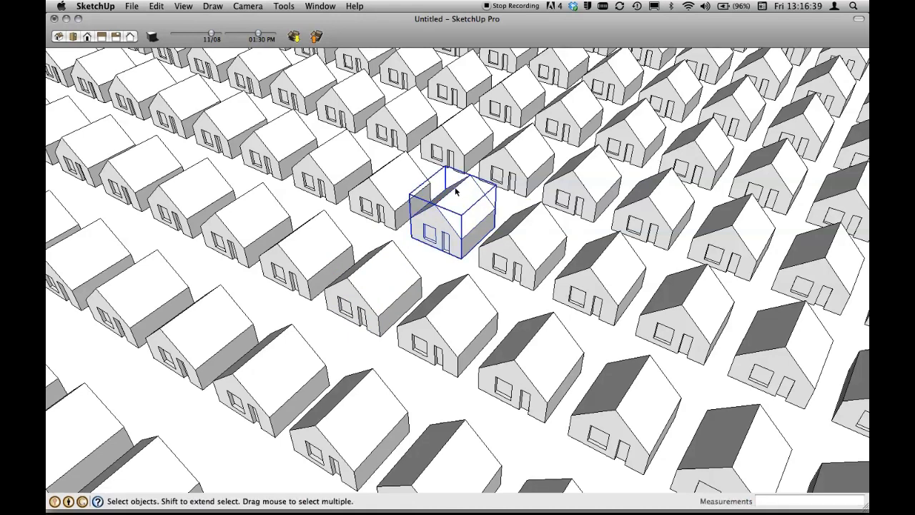
right_click(455, 191)
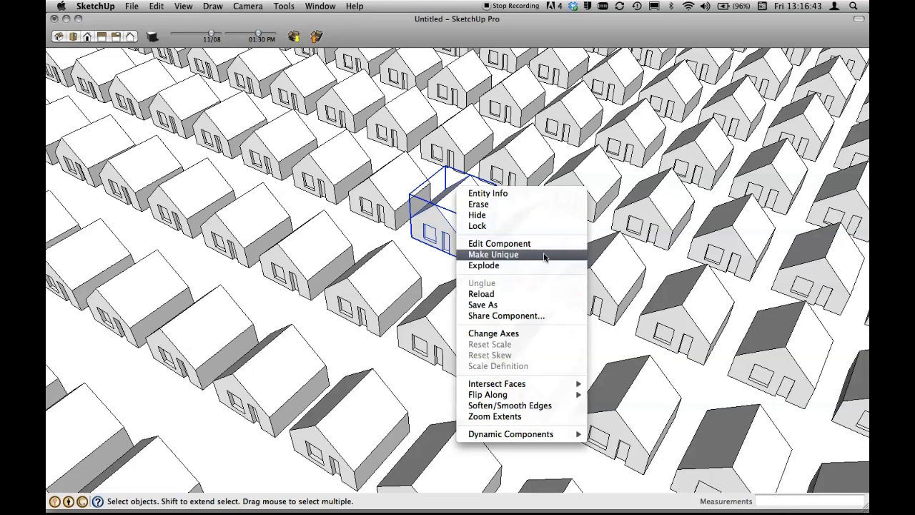
click(542, 244)
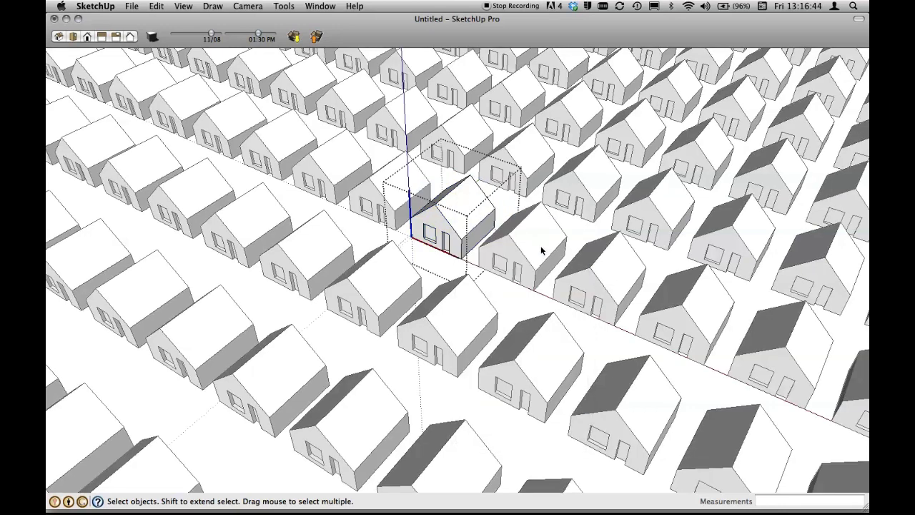
click(454, 191)
Step: Move the ridge up the blue axis for a tall, steep roof, then exit editing
scroll(461, 197, up, 1)
scroll(461, 197, up, 1)
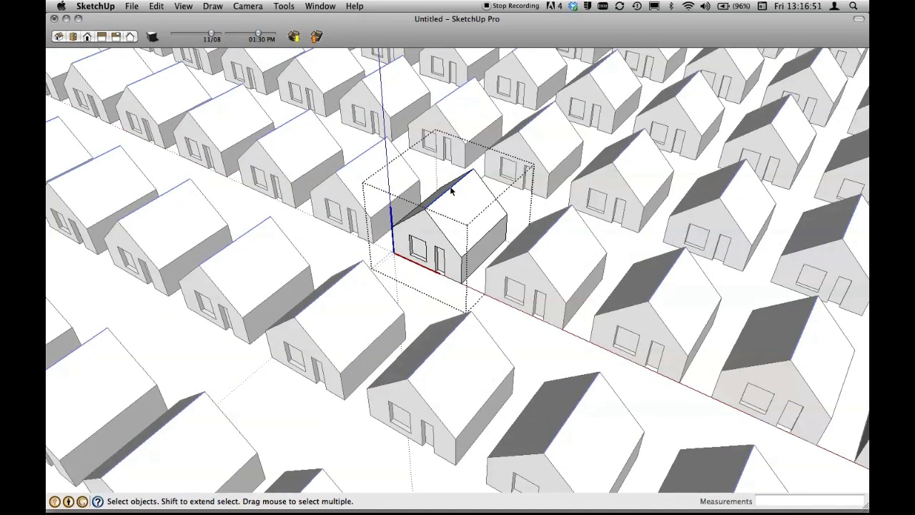
key(m)
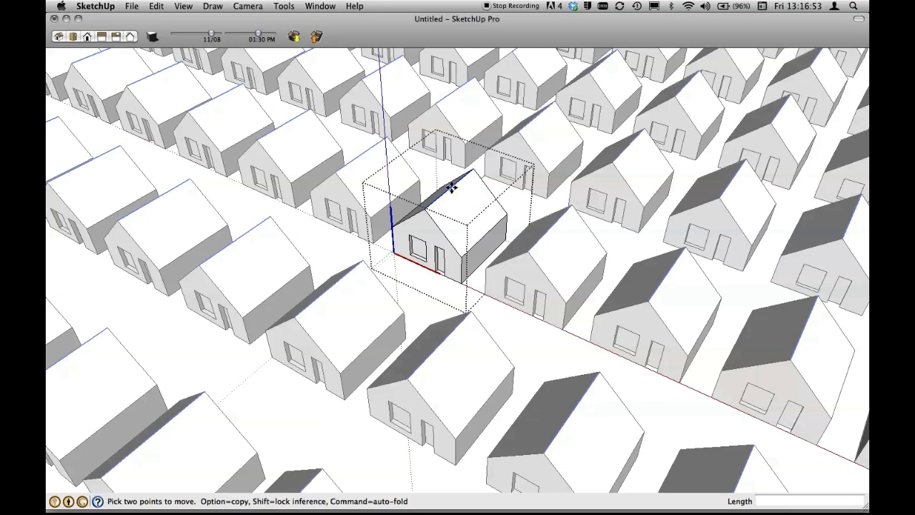
click(452, 187)
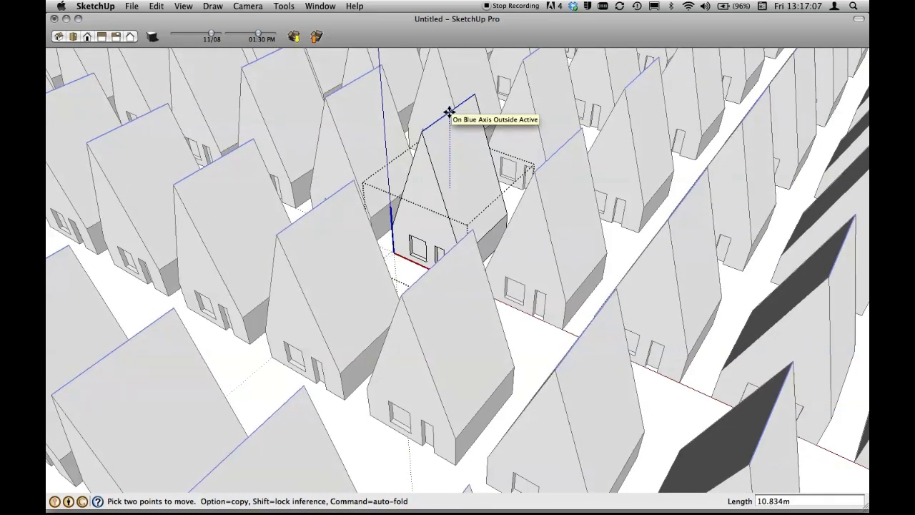
click(449, 112)
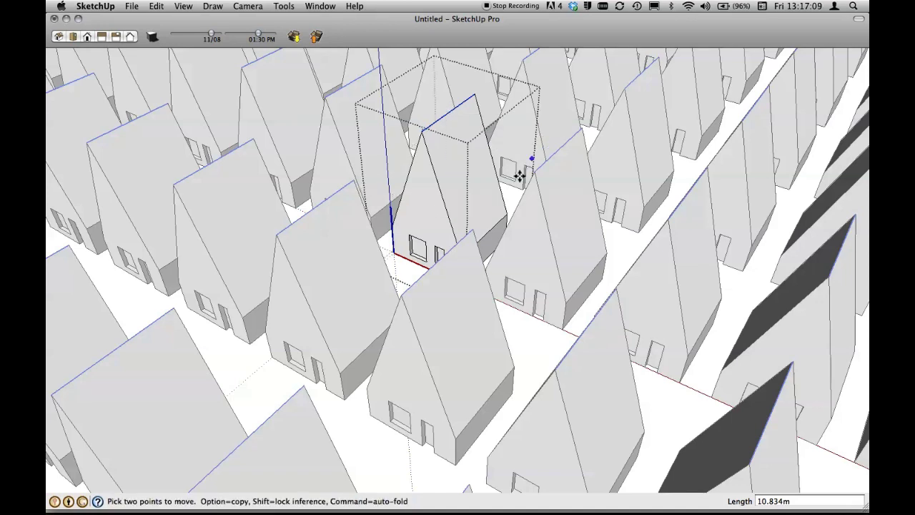
key(space)
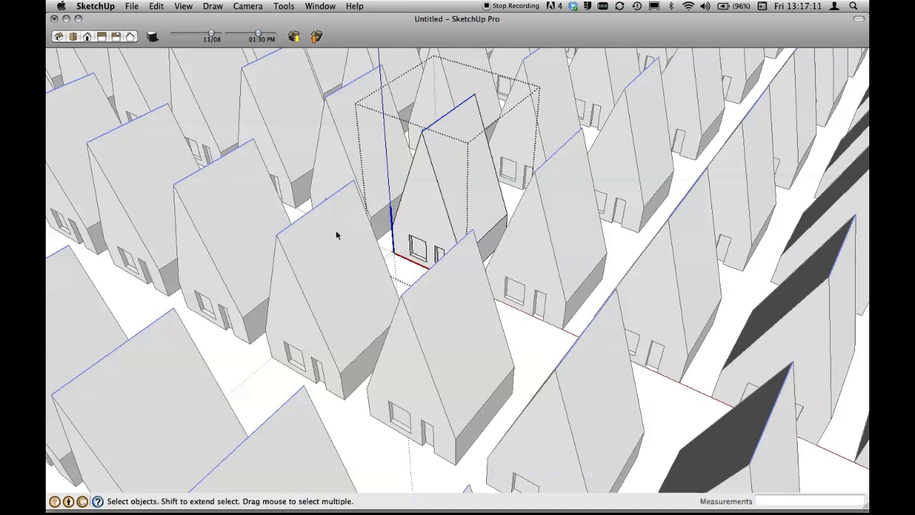
key(super+t)
click(336, 234)
Step: Turn on shadows and orbit to a low viewpoint of the shadowed steep-roofed houses
click(468, 143)
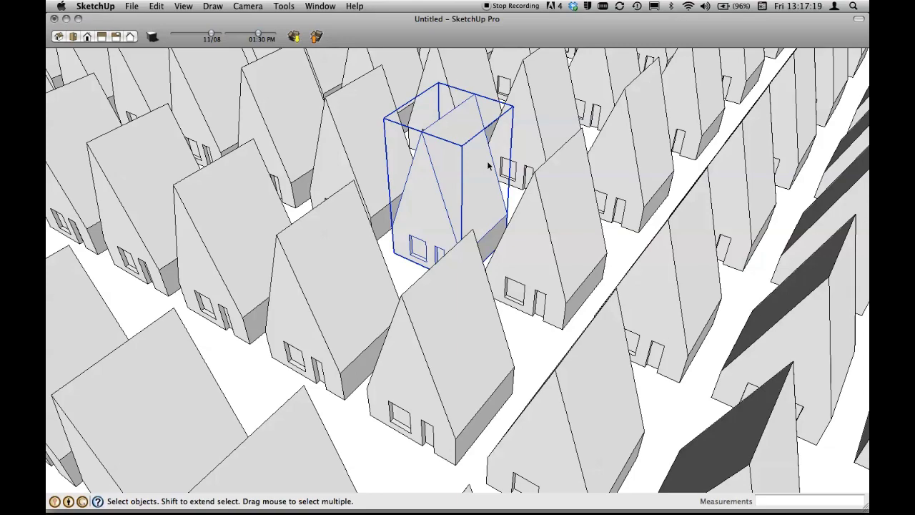
mouse_move(488, 166)
middle_down()
mouse_move(550, 141)
mouse_move(547, 124)
middle_up()
mouse_move(568, 169)
middle_down()
mouse_move(590, 198)
mouse_move(546, 205)
mouse_move(629, 203)
mouse_move(619, 206)
middle_up()
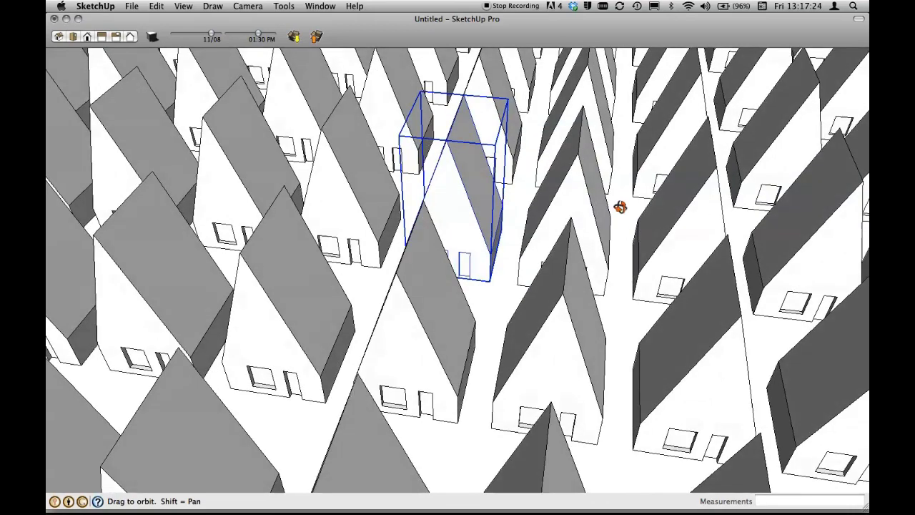
click(152, 36)
mouse_move(520, 264)
middle_down()
mouse_move(598, 269)
mouse_move(680, 239)
mouse_move(639, 307)
middle_up()
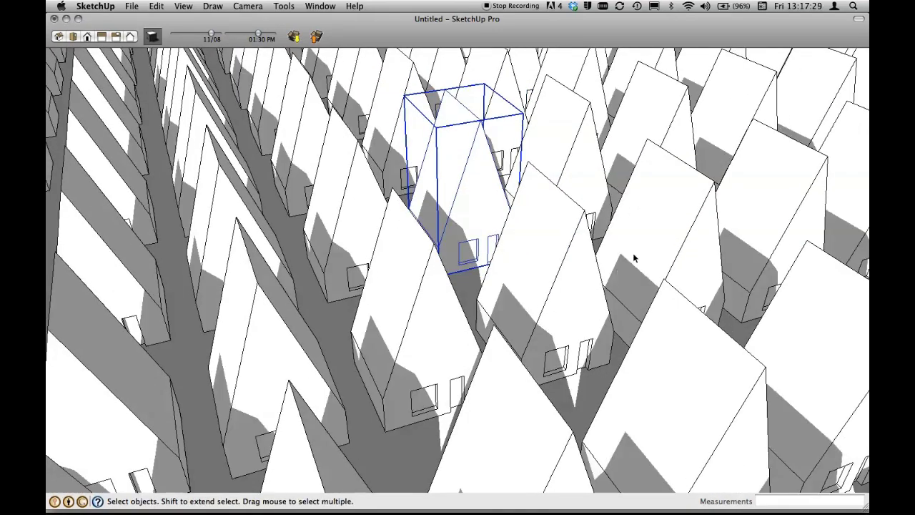
middle_drag(629, 249, 653, 271)
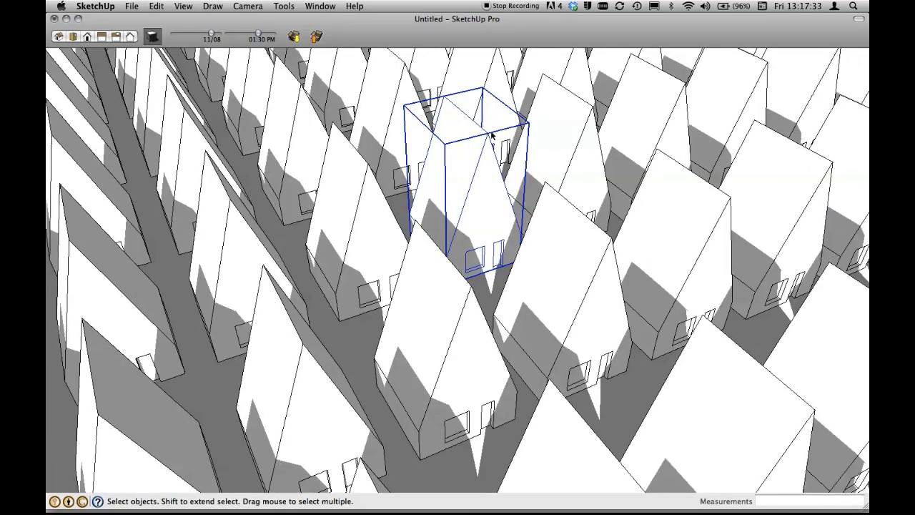
click(424, 284)
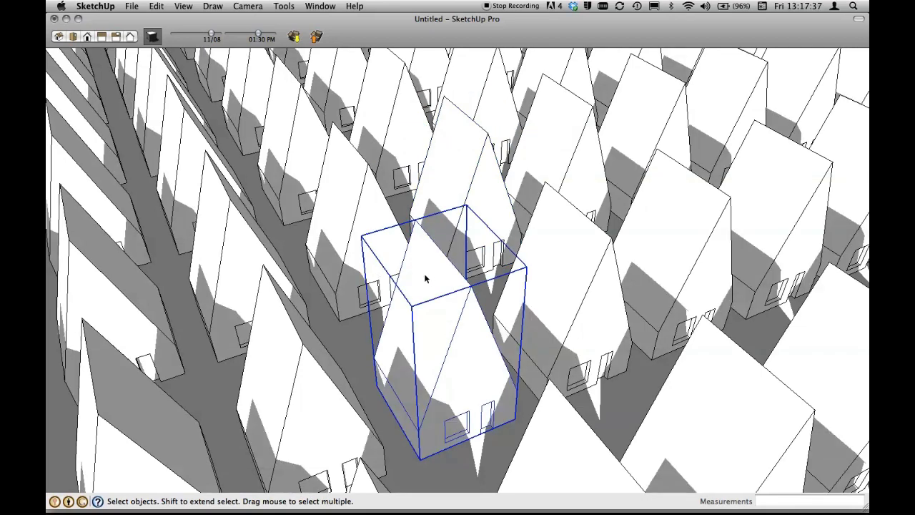
Step: Edit the house component and lower its roof ridge 2.736m along the blue axis
right_click(425, 280)
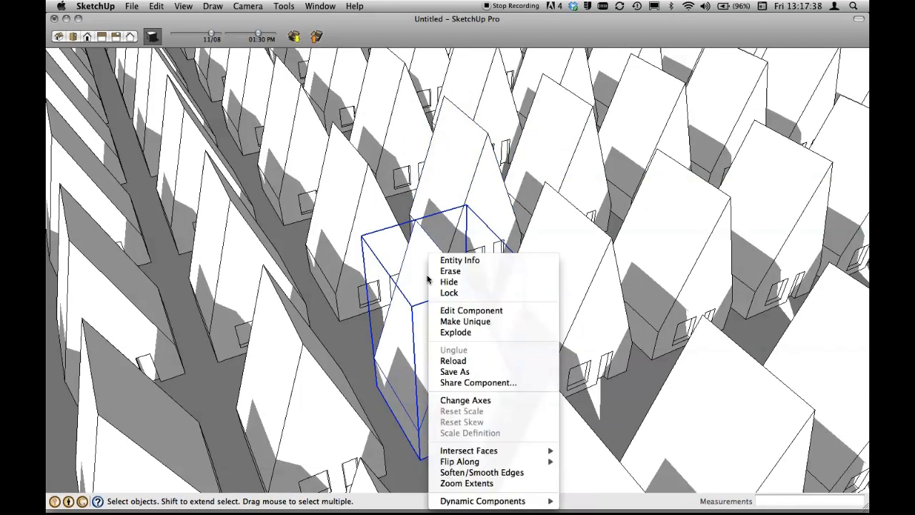
click(461, 312)
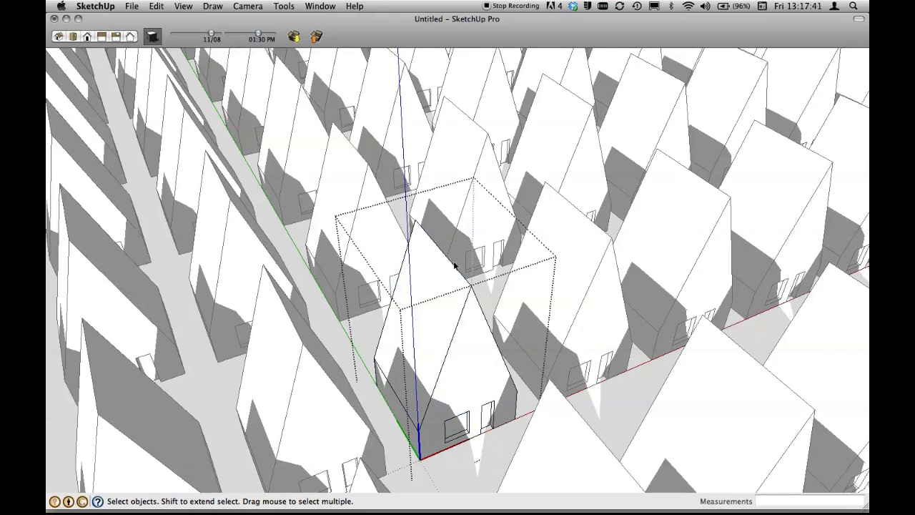
click(452, 266)
key(m)
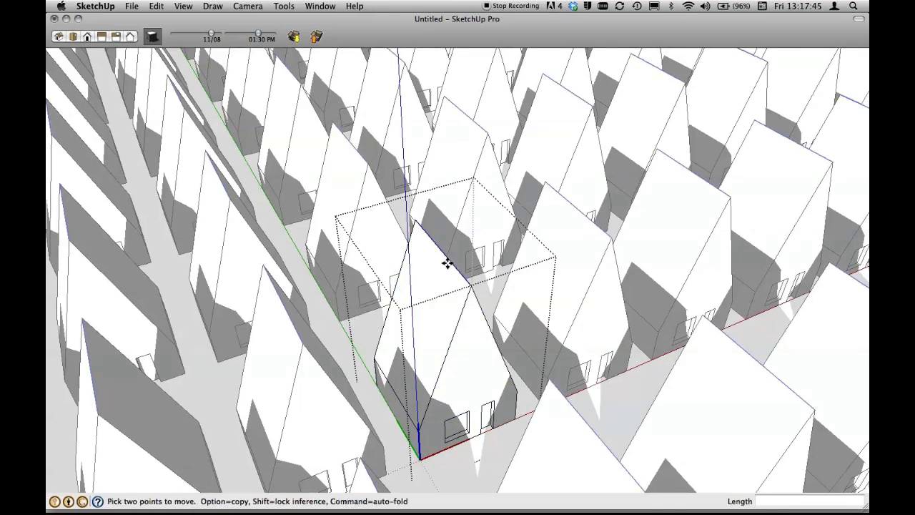
click(442, 254)
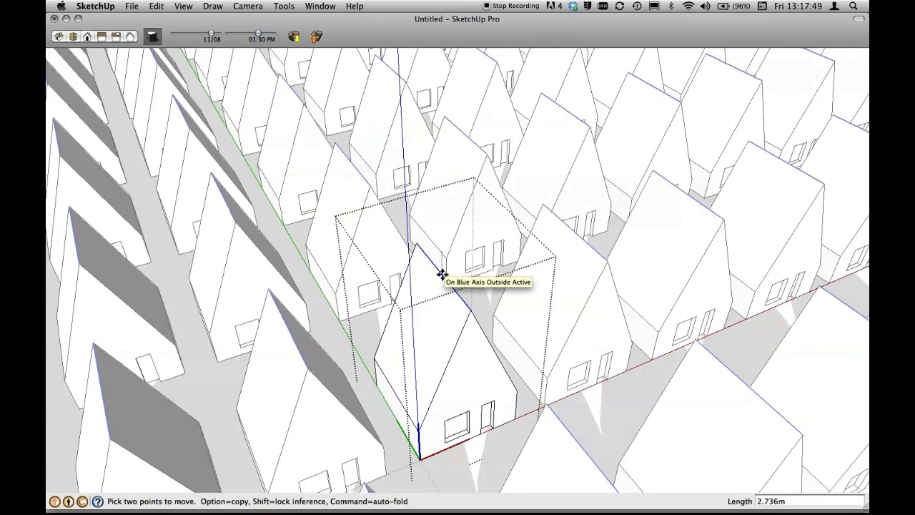
click(441, 272)
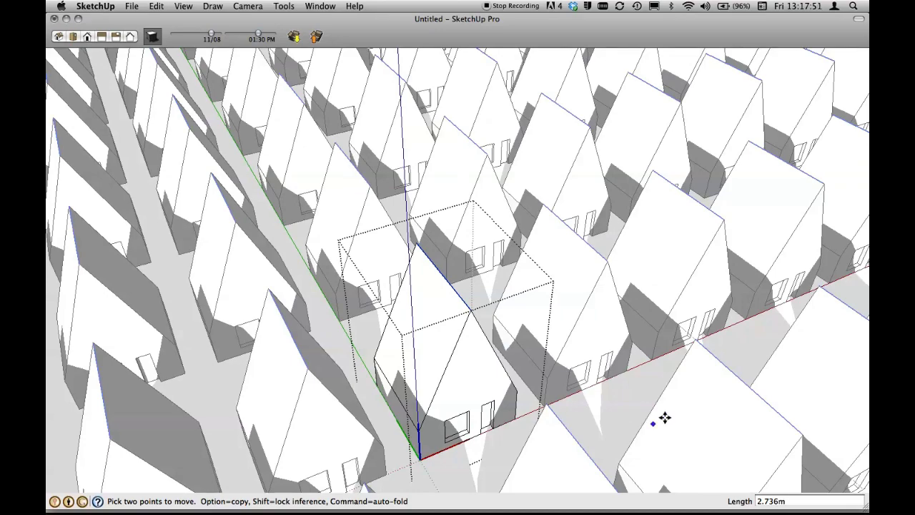
key(space)
key(super+t)
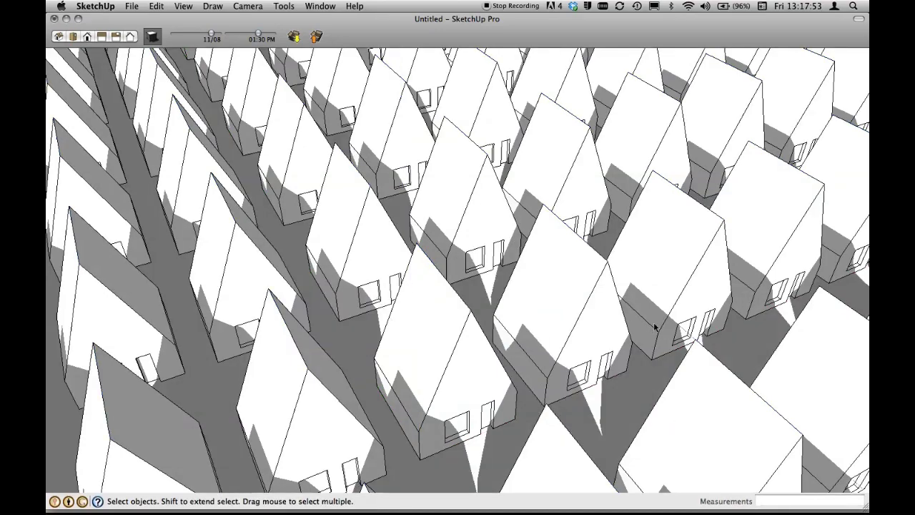
Step: Orbit to a final perspective of the shadowed house grid
mouse_move(633, 302)
middle_down()
mouse_move(641, 256)
mouse_move(664, 276)
mouse_move(658, 295)
middle_up()
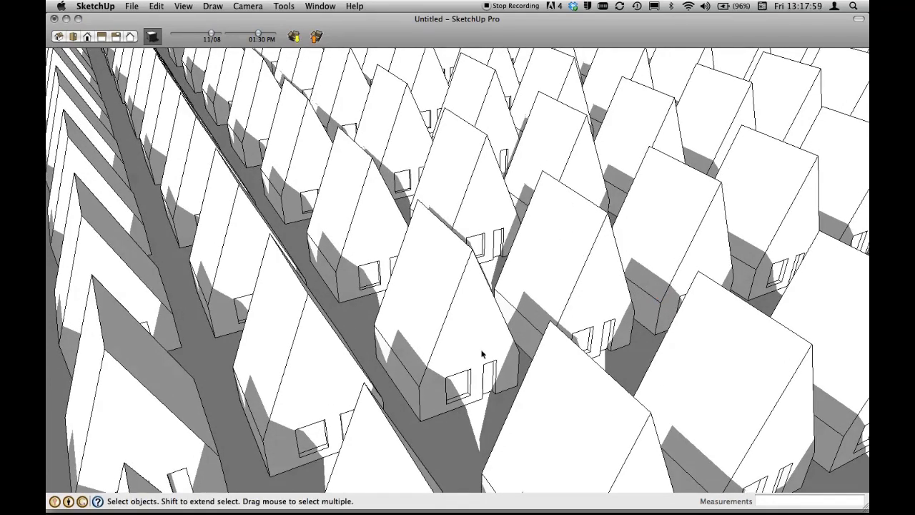
mouse_move(516, 302)
middle_down()
mouse_move(526, 321)
mouse_move(550, 320)
middle_up()
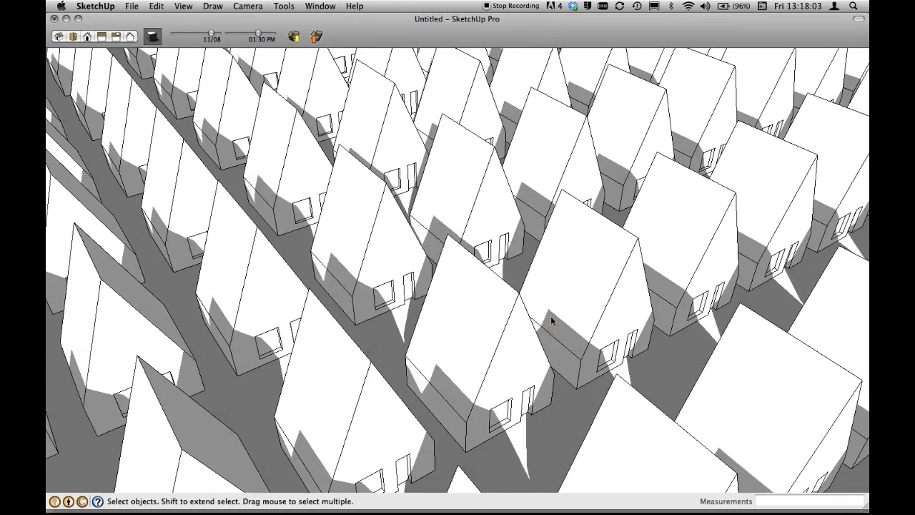